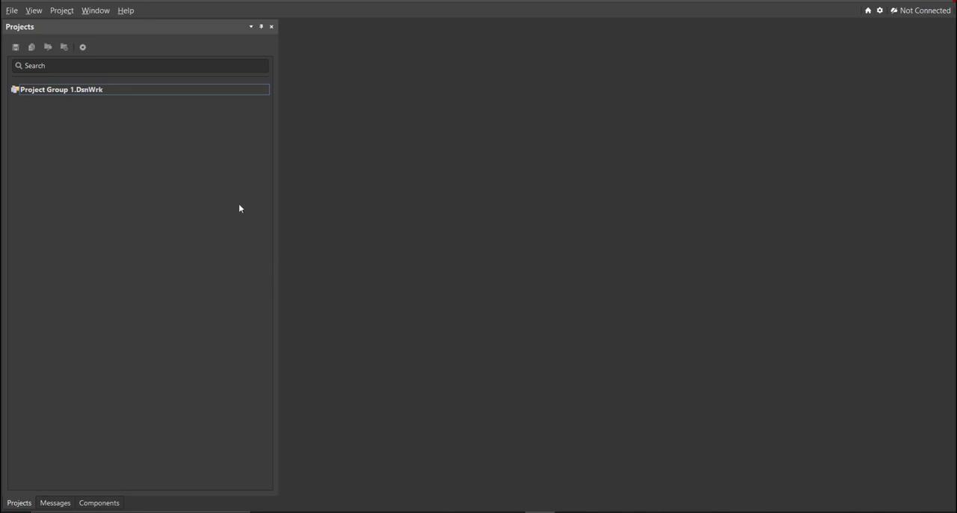
Create an empty local PCB project named Motion Detector in the Motion Detector Circuit folder on the desktop.
left_click(12, 11)
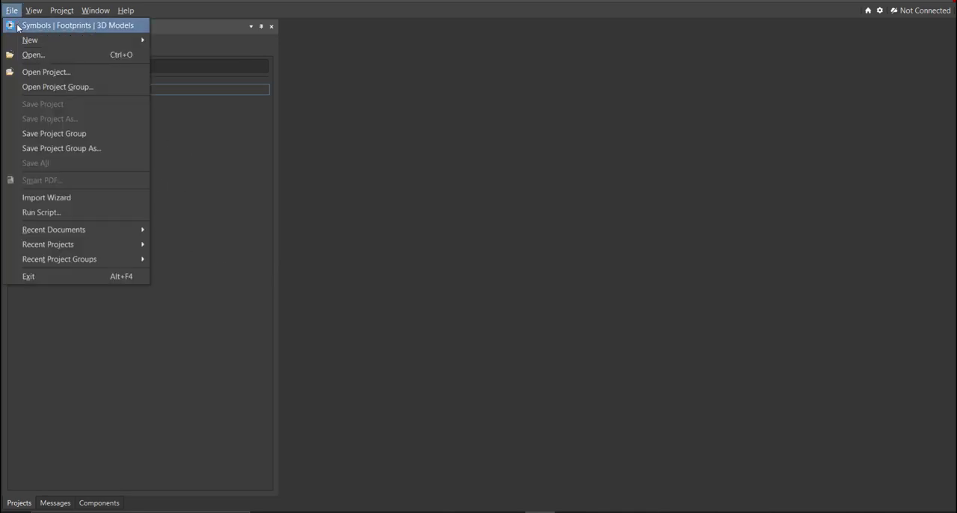
mouse_move(31, 40)
left_click(182, 41)
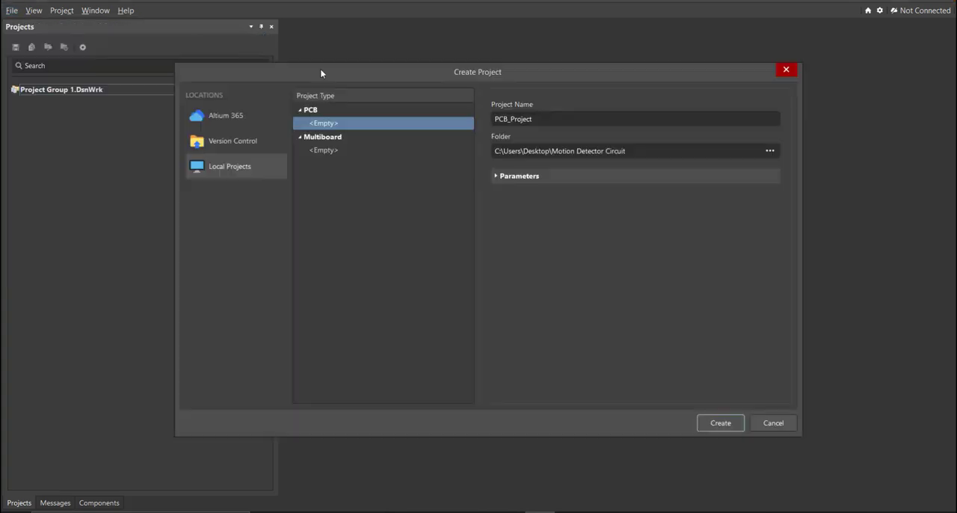
left_click_drag(564, 75, 530, 96)
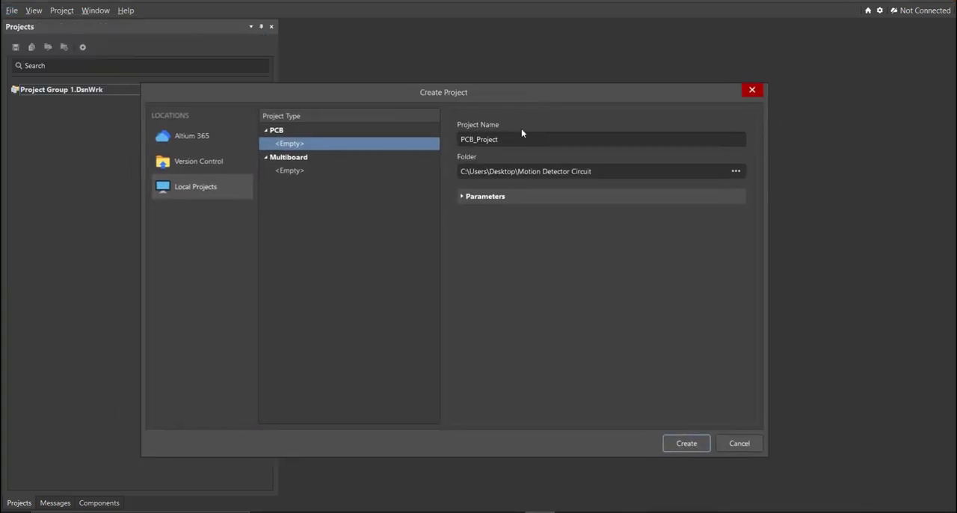
left_click(624, 172)
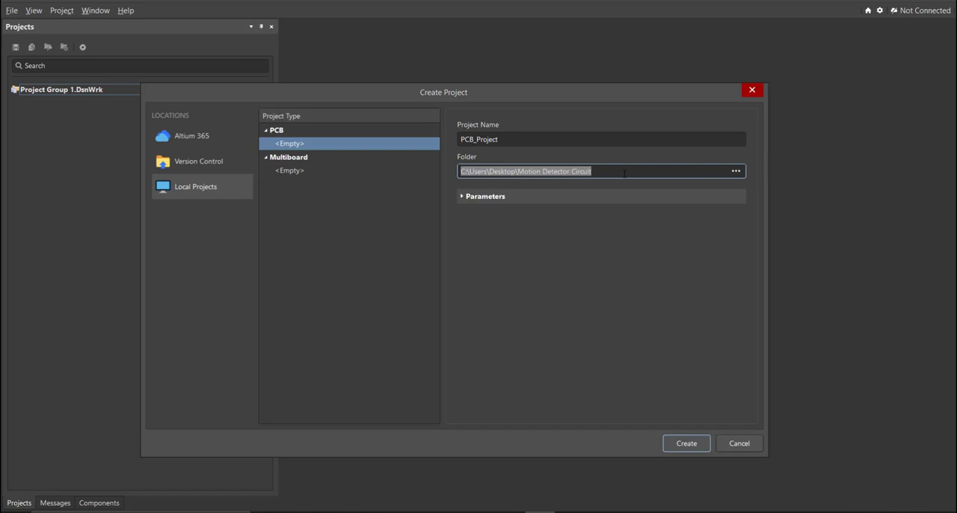
left_click(547, 140)
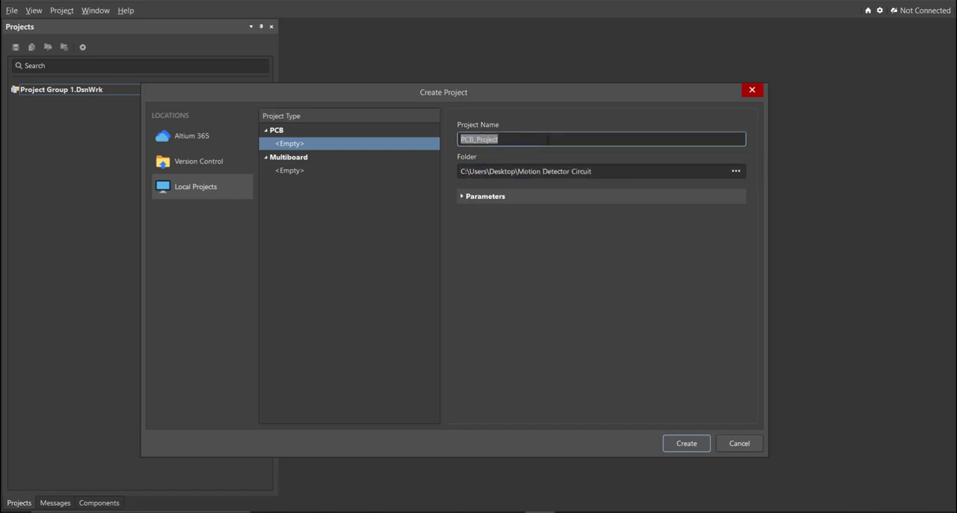
type("Motion Detector")
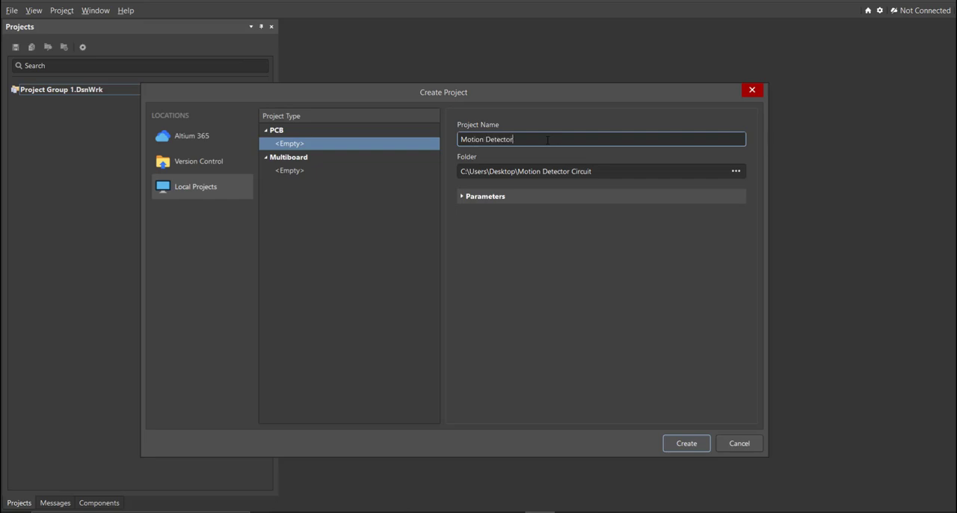
left_click(679, 444)
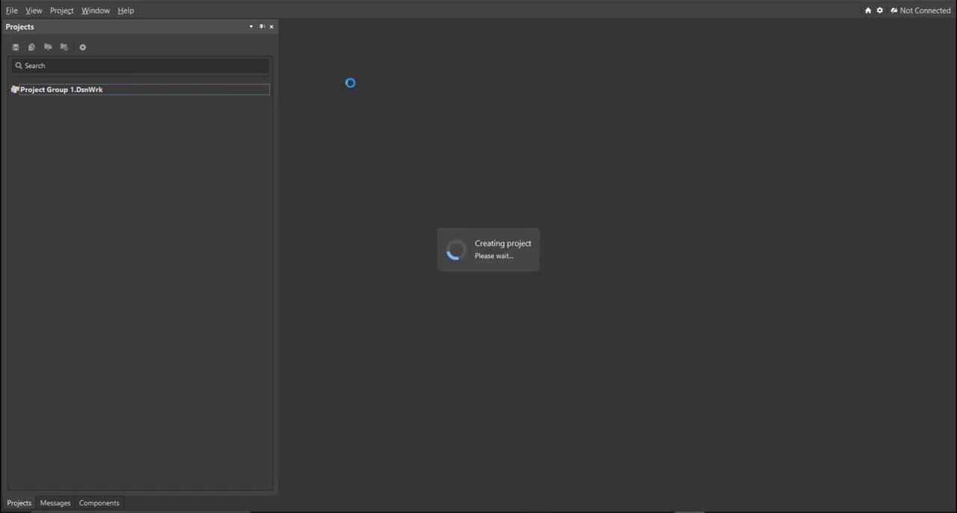
Add a new schematic sheet to the project and save it as Motion Detector.
left_click(12, 11)
mouse_move(39, 40)
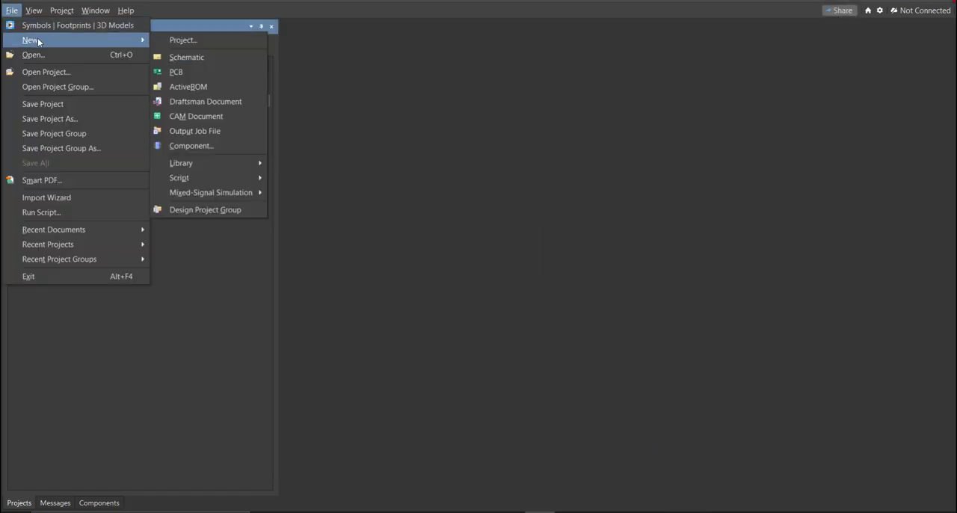
left_click(213, 58)
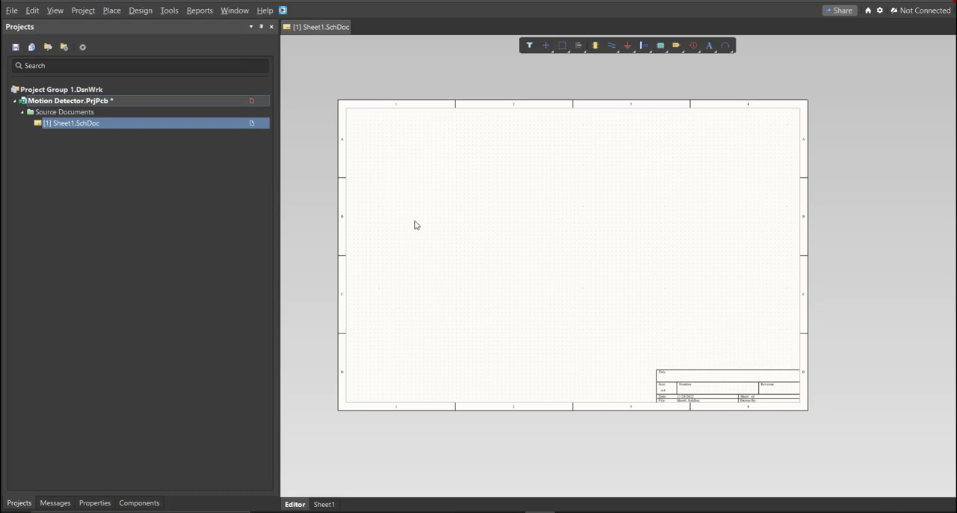
right_click(192, 129)
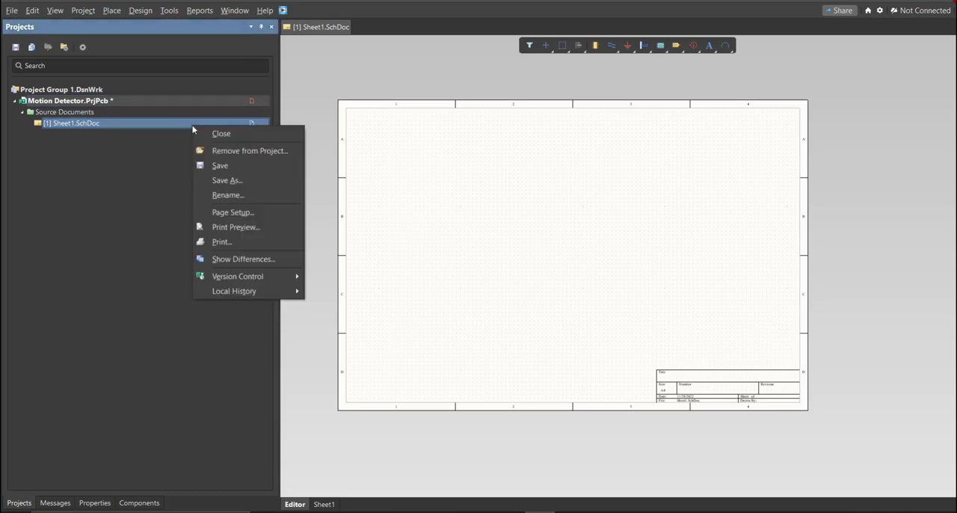
left_click(232, 165)
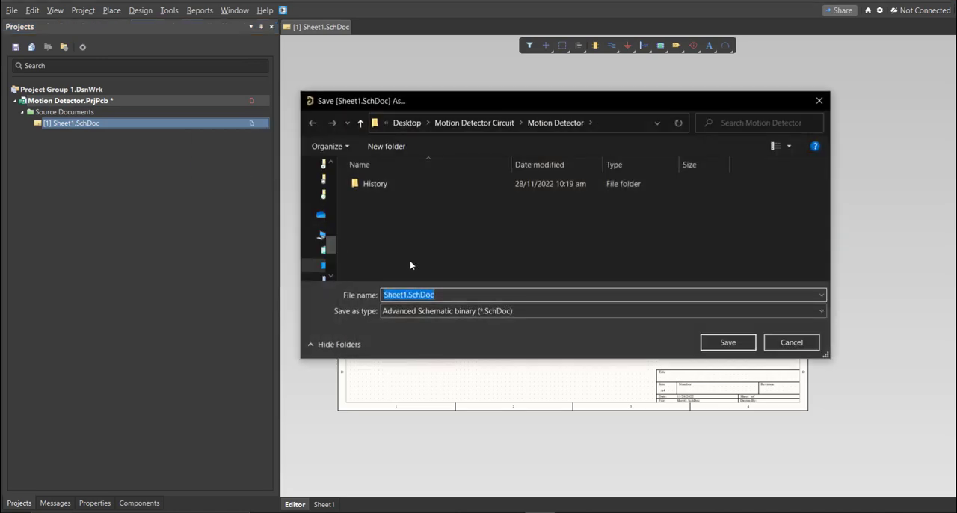
type("Motion Detector")
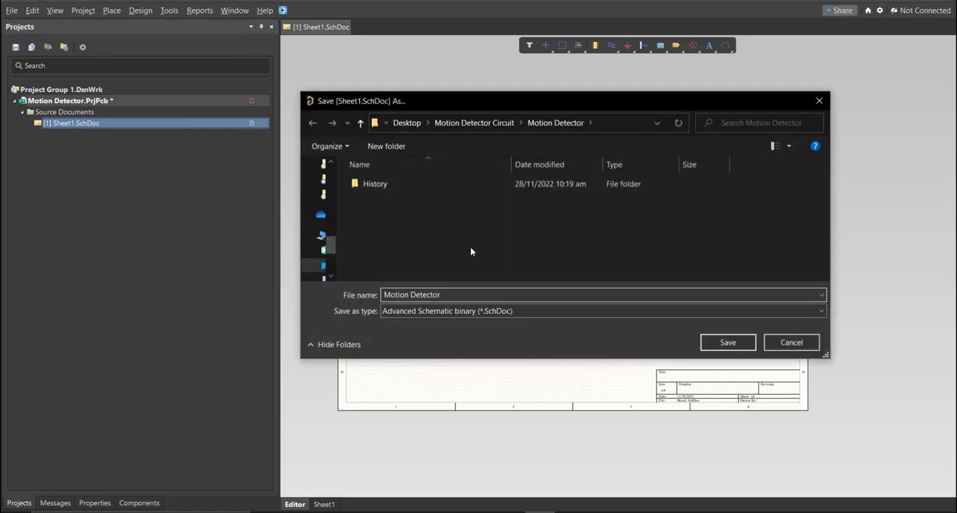
left_click(725, 342)
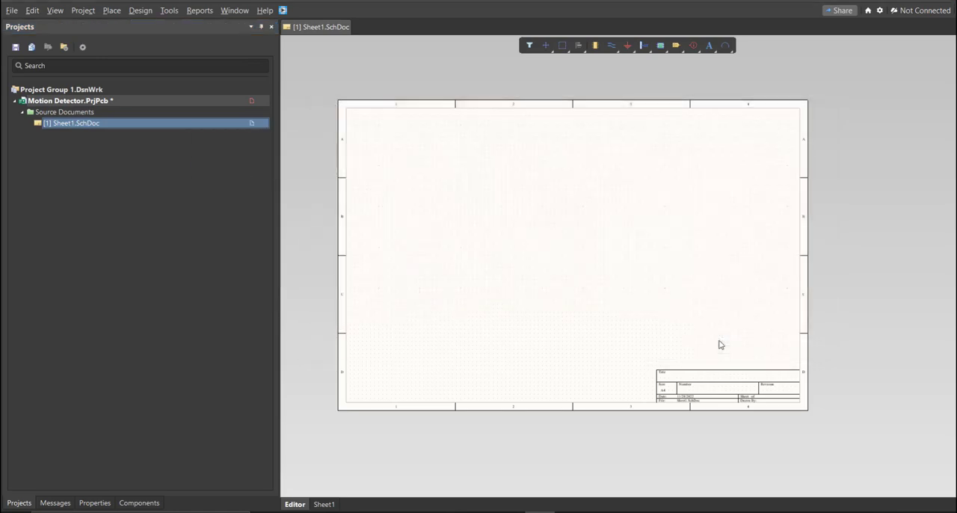
Add a new schematic library to the project and save it as Motion Detector.
left_click(12, 10)
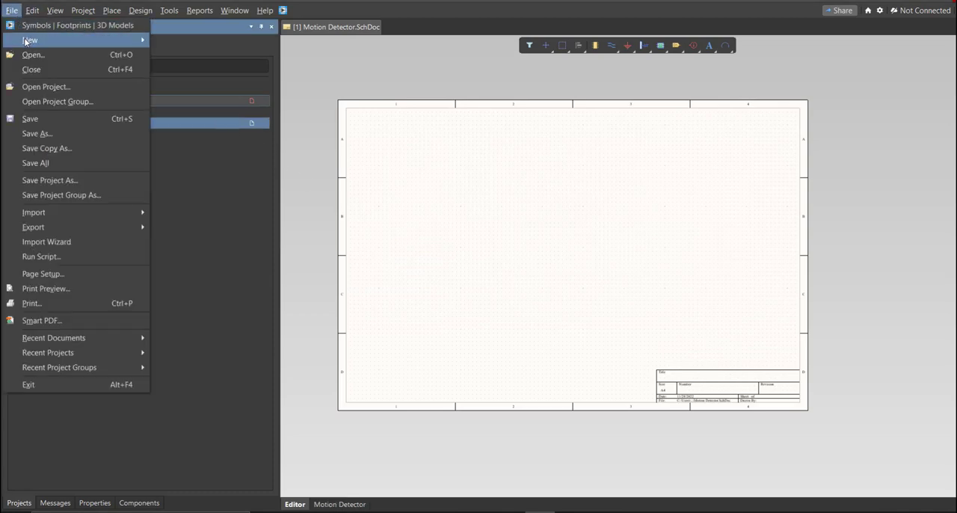
mouse_move(33, 40)
mouse_move(232, 164)
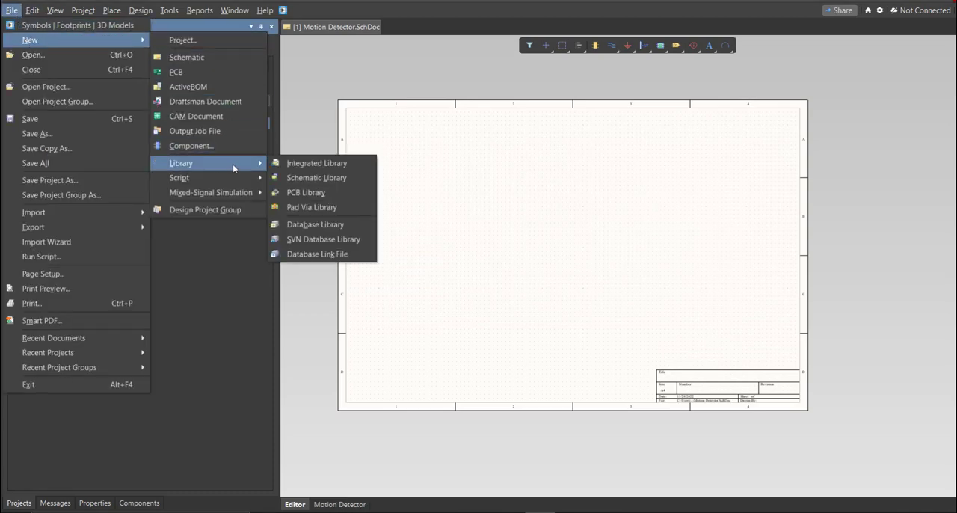
left_click(333, 178)
scroll(478, 222, "down", 3, "ctrl")
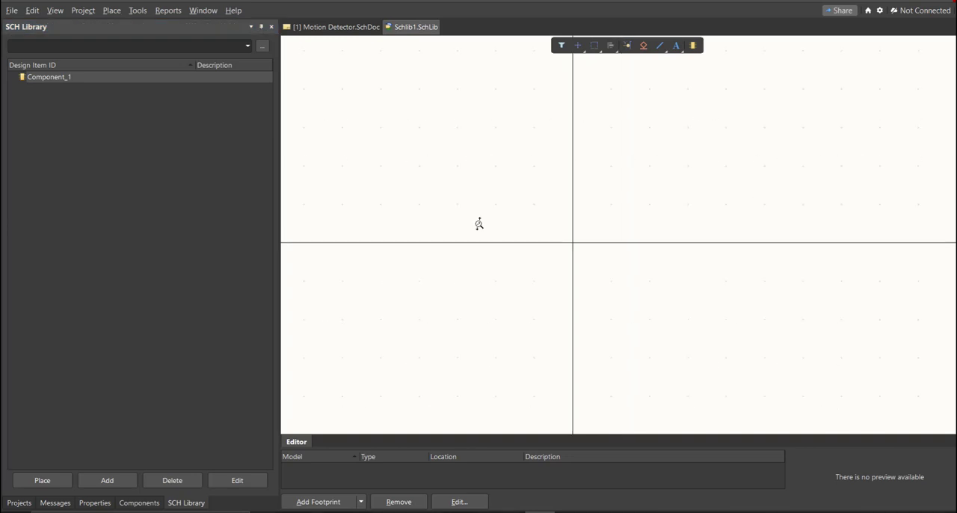
key("f")
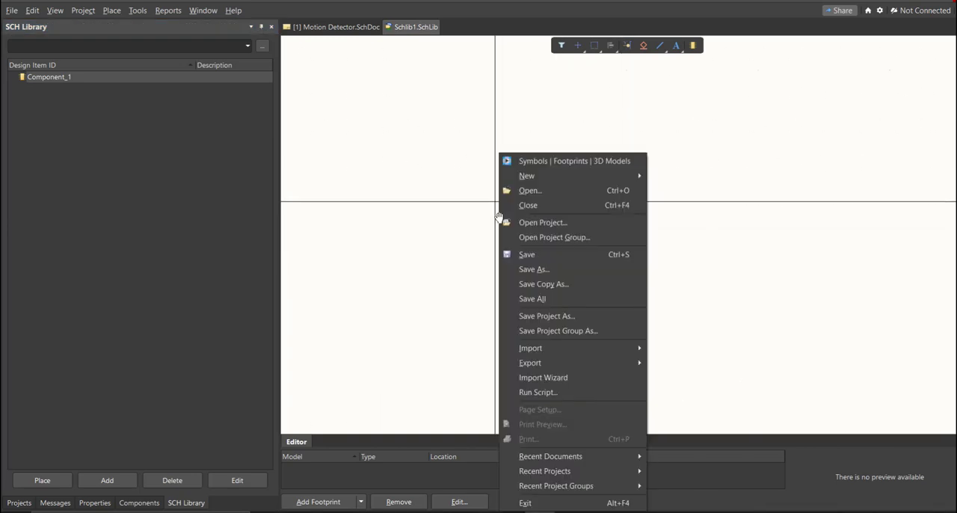
type("a")
type("Motion Detector")
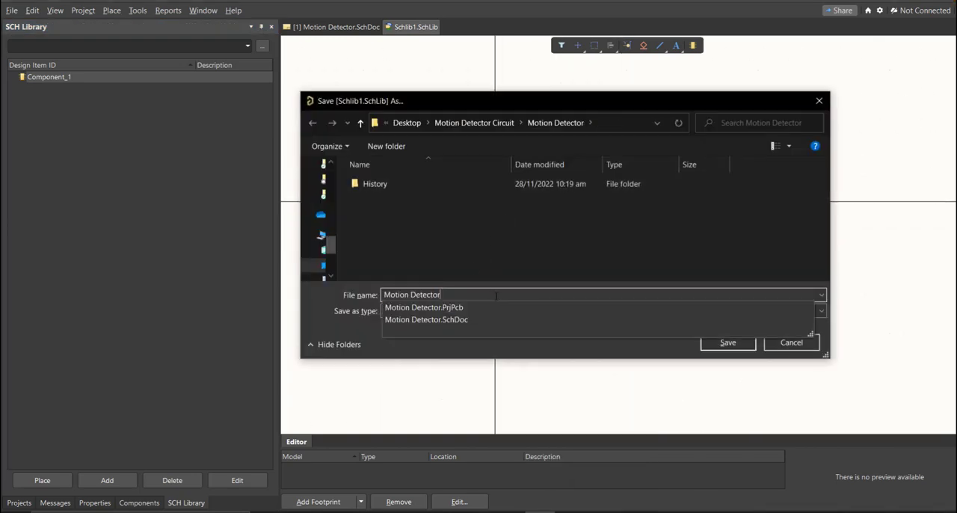
left_click(707, 344)
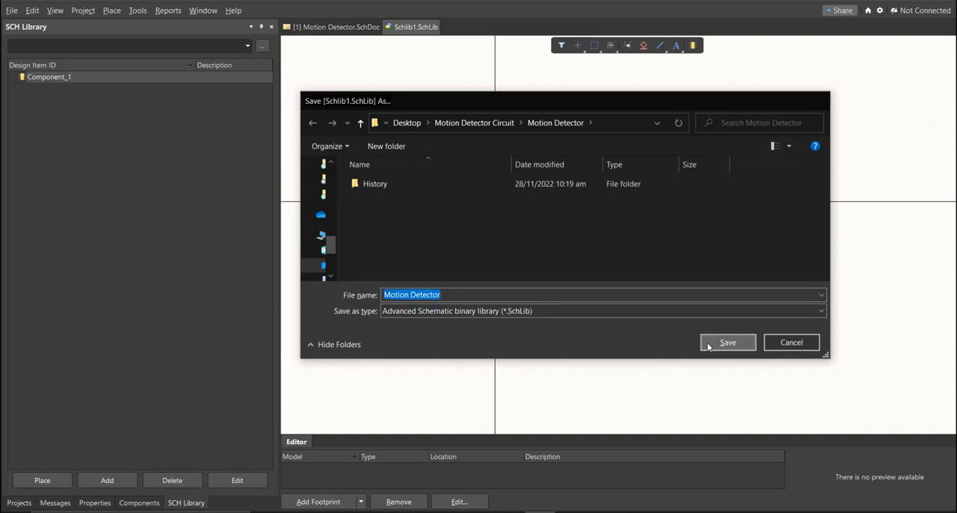
Save the Motion Detector project with its added schematic sheet and schematic library.
left_click(14, 503)
right_click(251, 100)
left_click(284, 152)
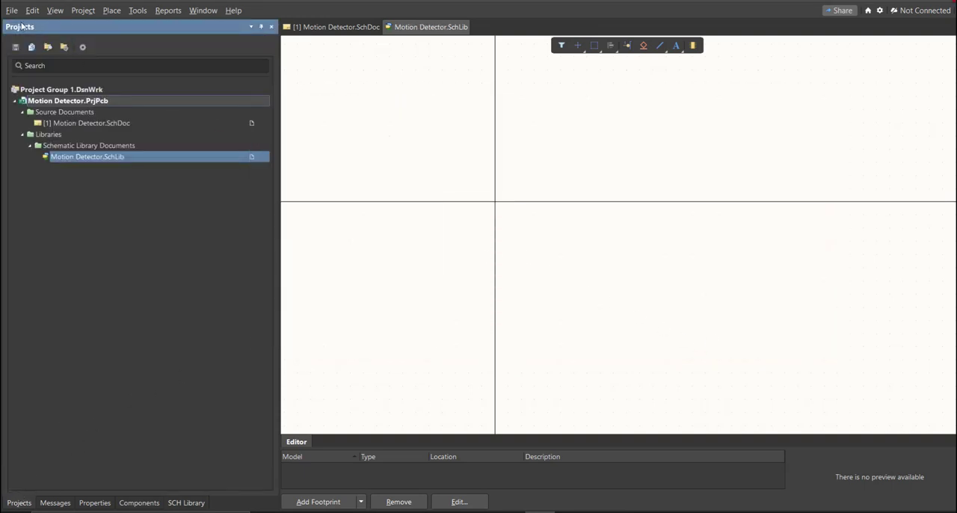
Add a new PCB library to the project and save it as Motion Detector.
left_click(11, 10)
mouse_move(36, 41)
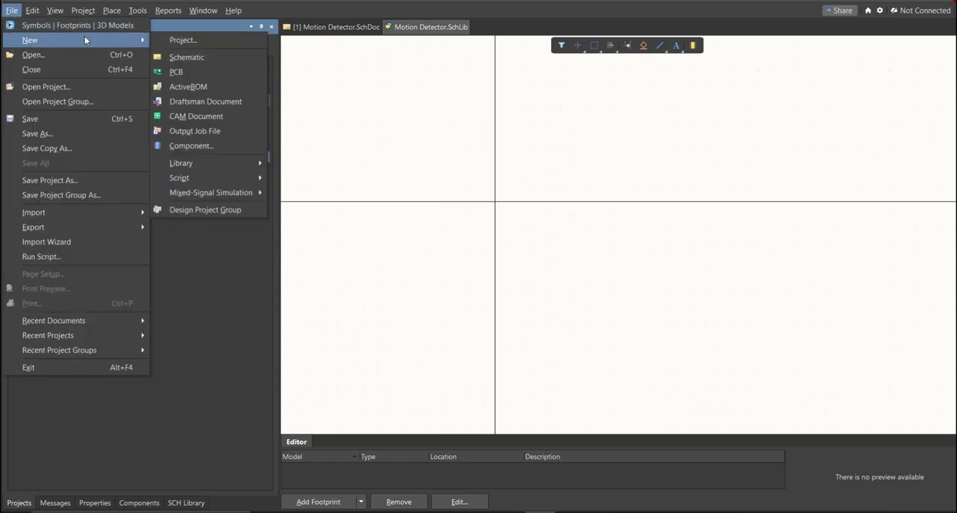
mouse_move(237, 164)
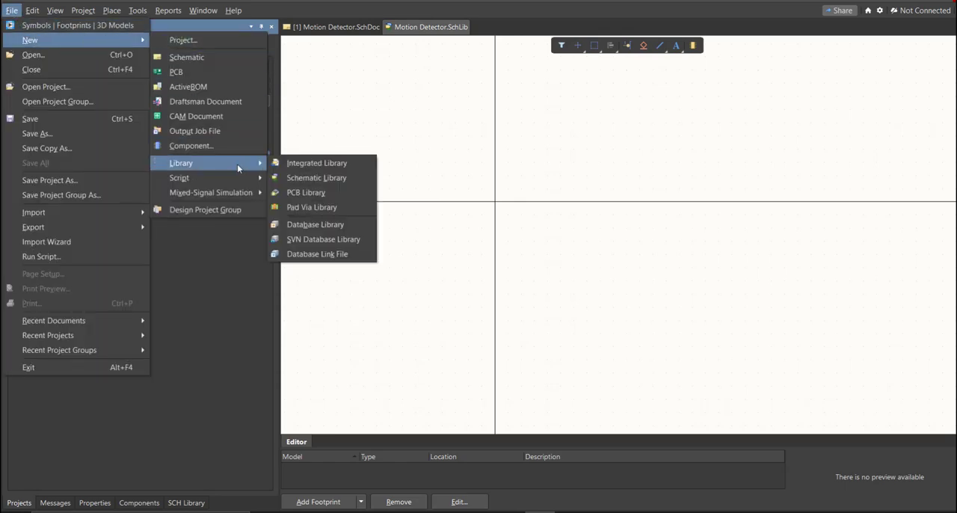
left_click(347, 195)
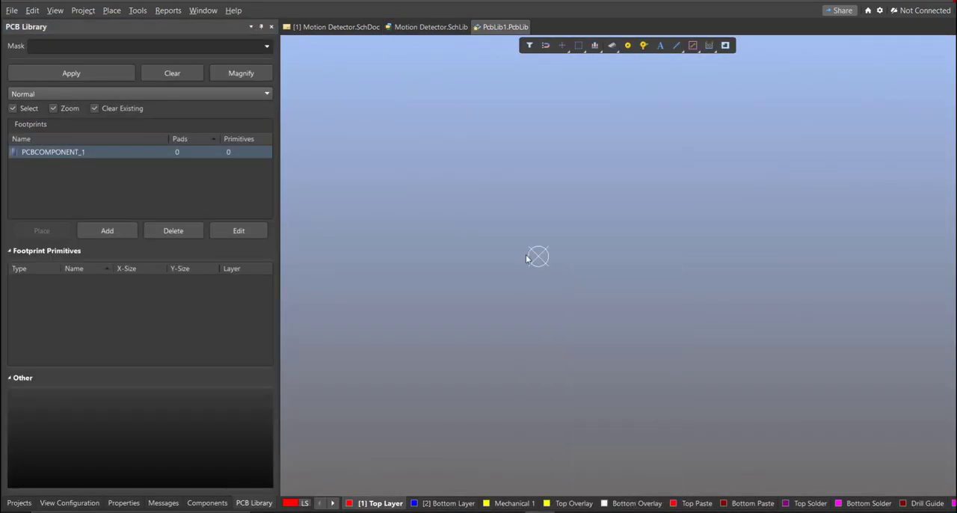
key("ctrl+s")
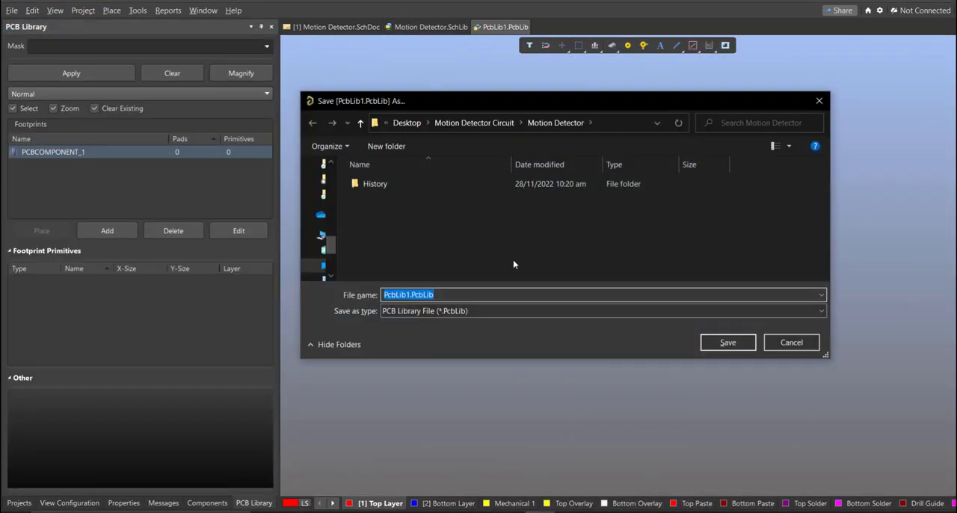
type("Motion Detector")
left_click(472, 254)
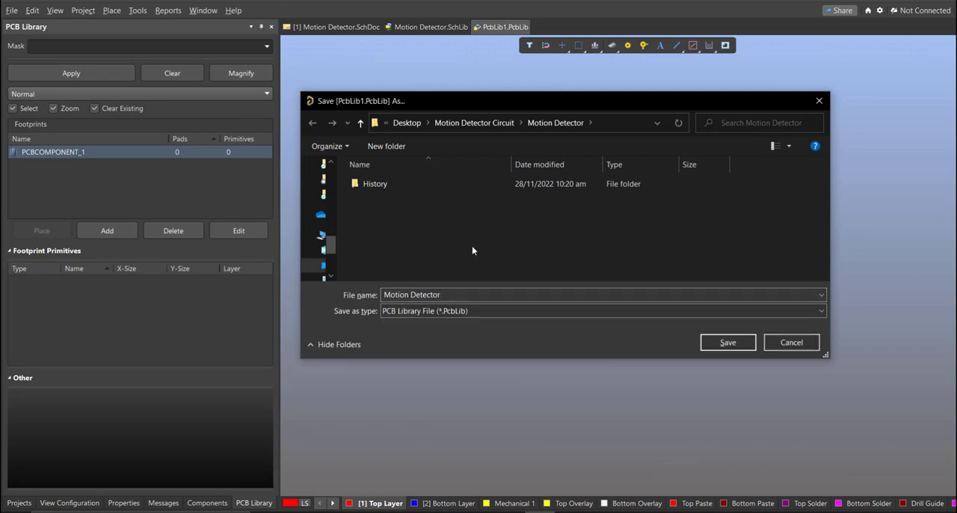
left_click(745, 341)
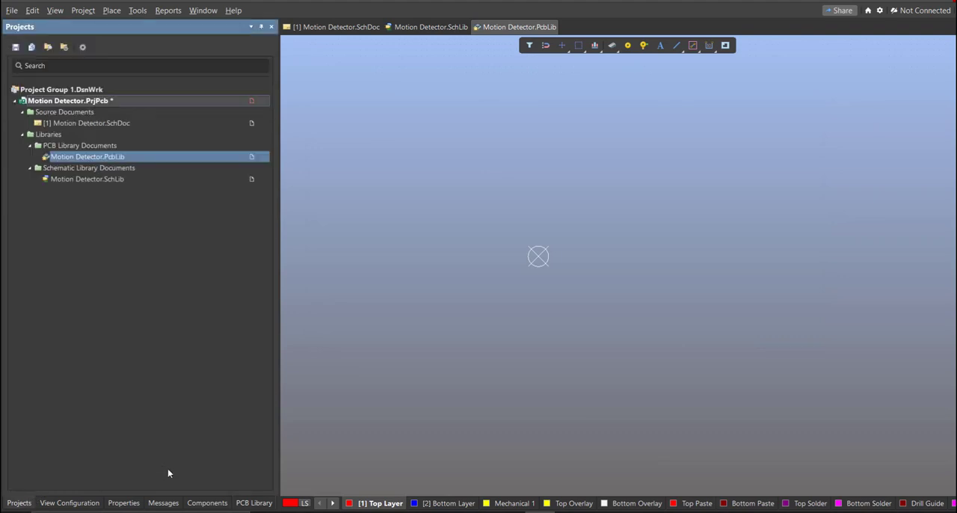
Save the Motion Detector project with its PCB library and bring up the Motion Detector schematic sheet.
right_click(158, 106)
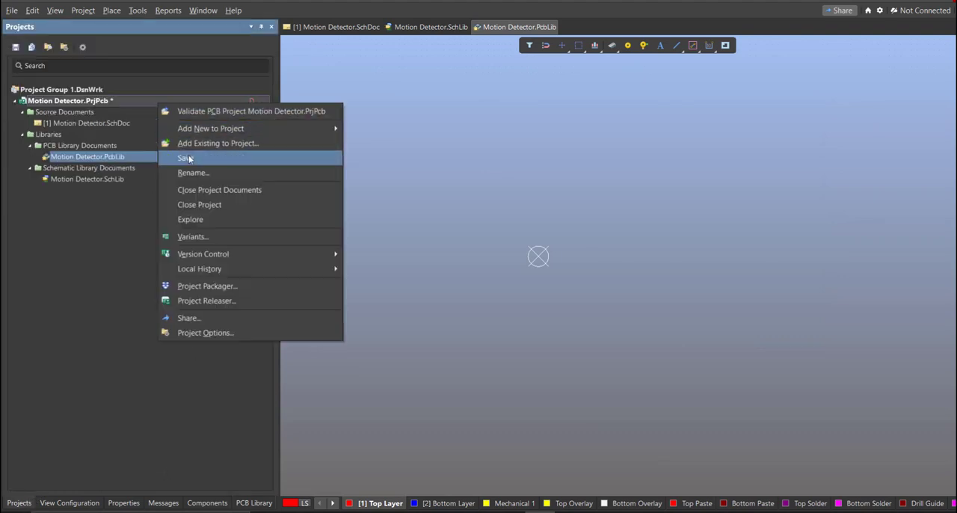
left_click(186, 157)
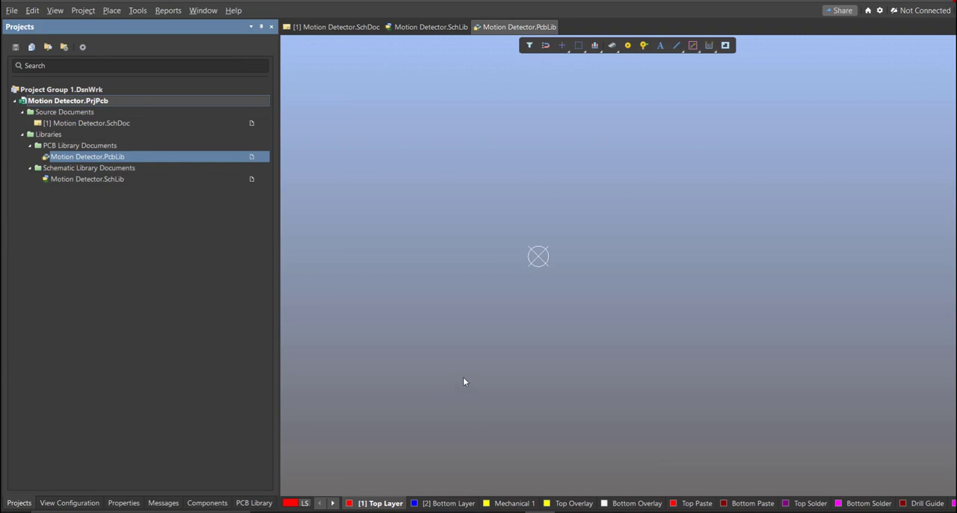
left_click(175, 127)
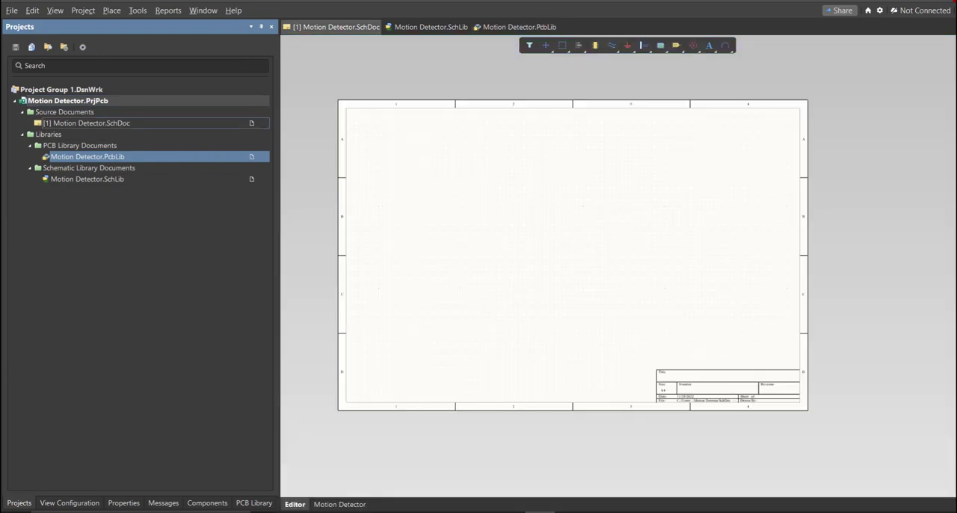
Open the Altium Library Loader and move its window over the schematic sheet.
right_click_drag(384, 167, 363, 163)
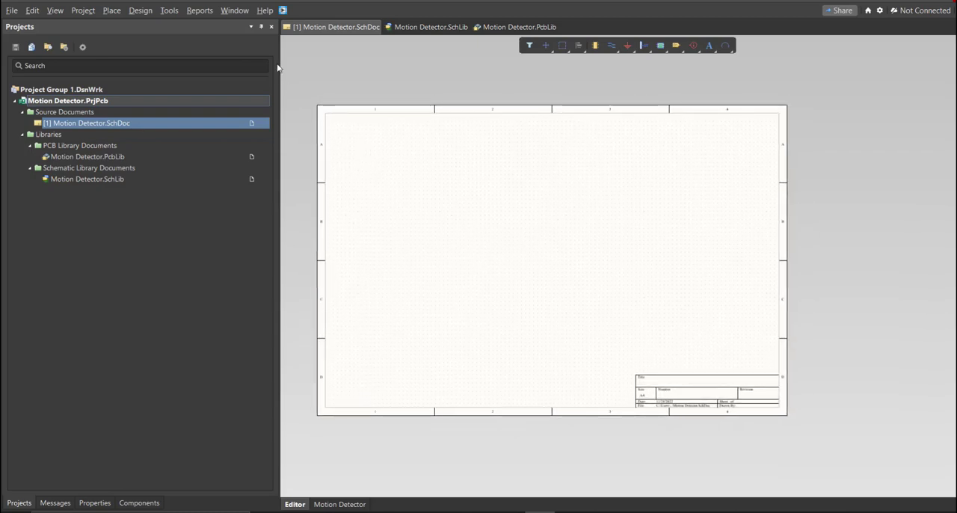
left_click(283, 11)
left_click_drag(111, 7, 431, 128)
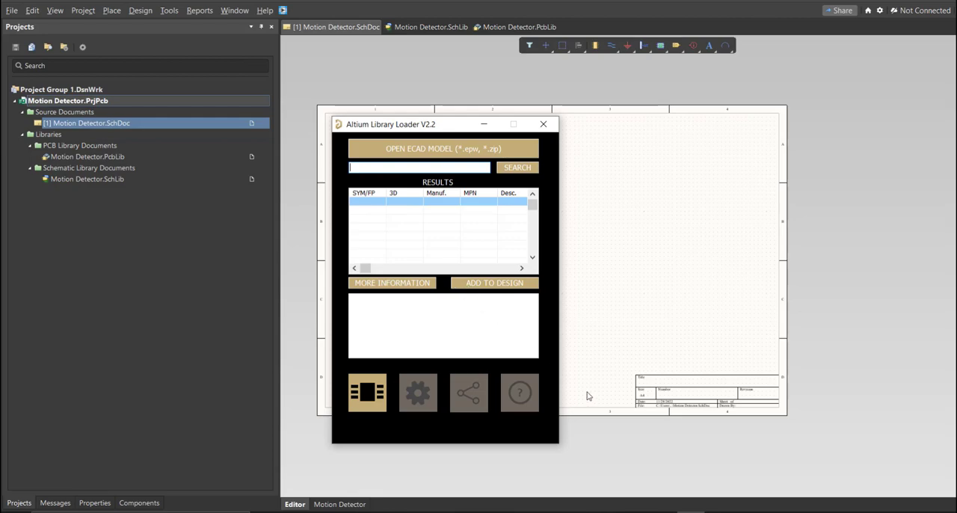
Switch to the Motion Detector Circuit parts list in Excel, widen the Manufacturer_Part_Number column to fit its heading and select cells E1:E5.
left_click(656, 512)
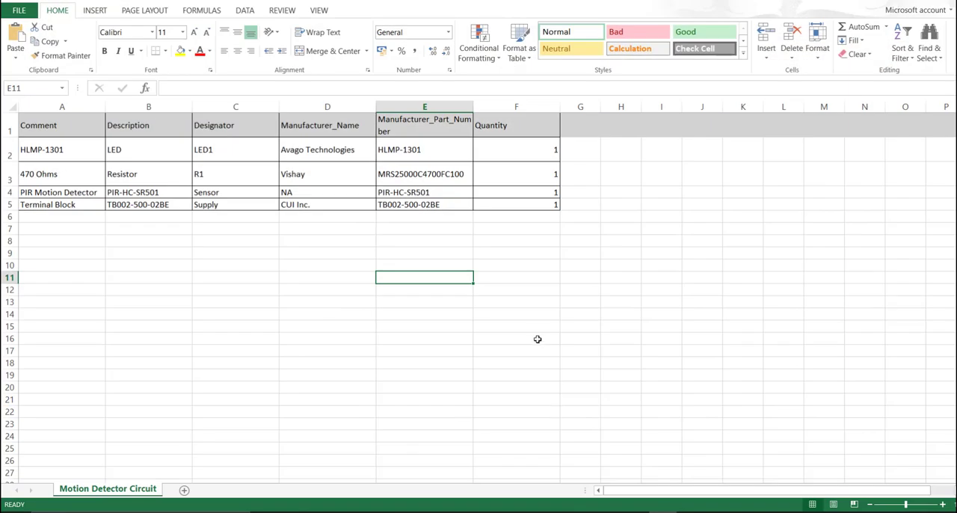
left_click(495, 229)
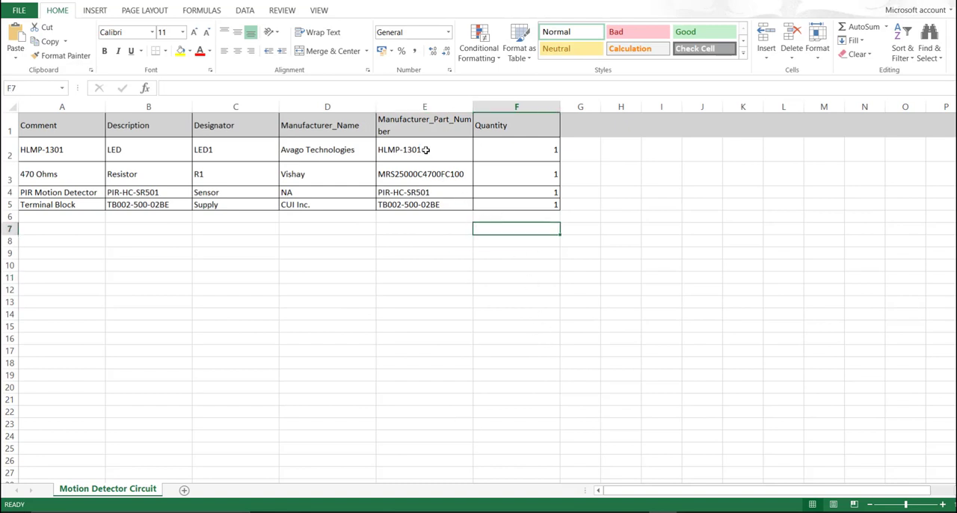
left_click_drag(472, 107, 504, 108)
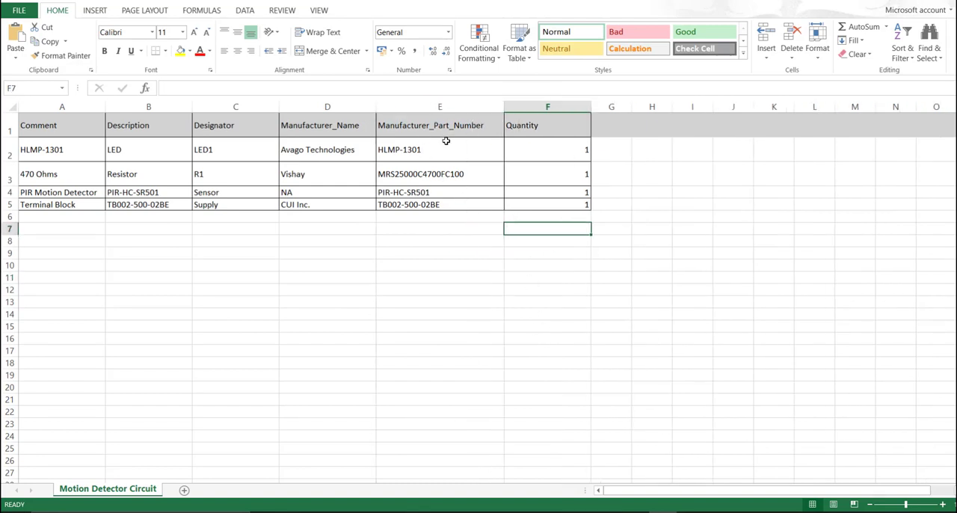
left_click_drag(446, 141, 439, 207)
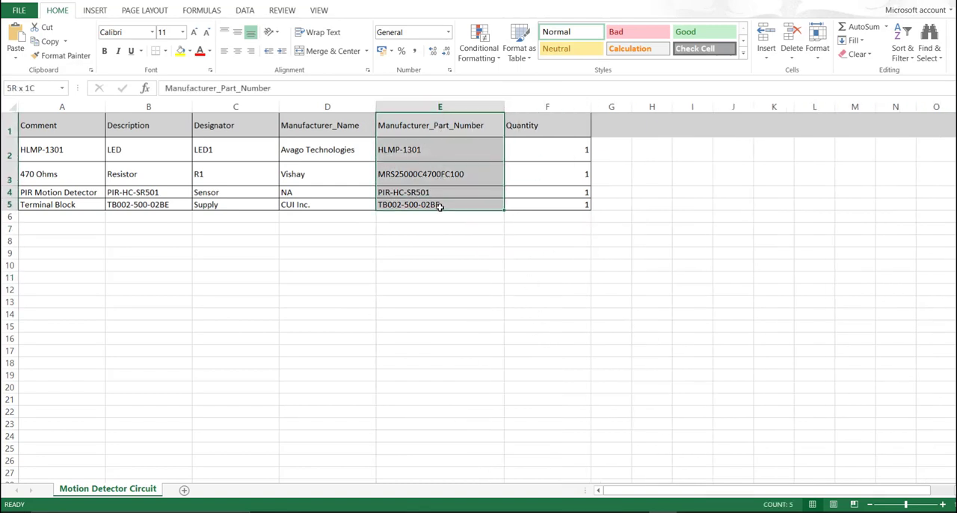
Copy the part number HLMP-1301 from cell E2 of the parts list and switch back to Altium Designer.
left_click(418, 264)
left_click_drag(412, 149, 416, 207)
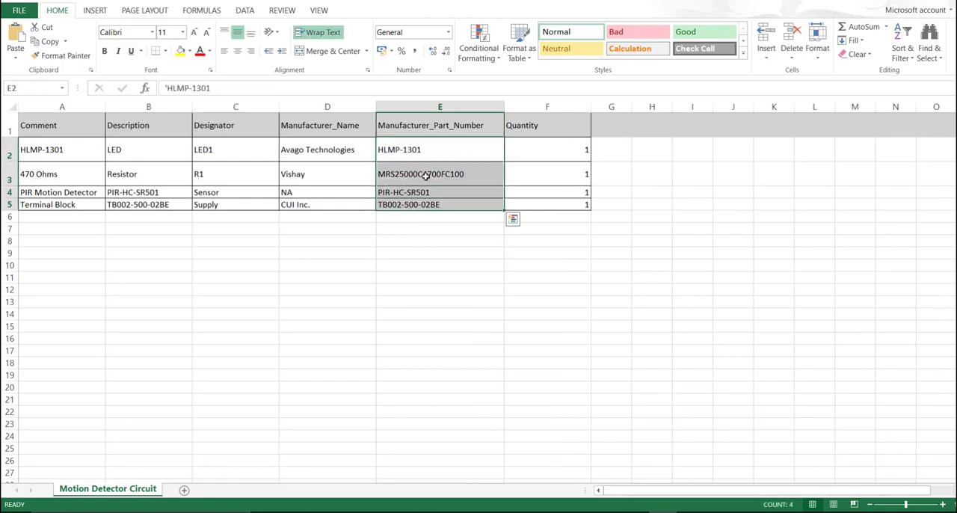
double_click(432, 150)
left_click_drag(432, 149, 380, 150)
key("ctrl+c")
left_click(465, 188)
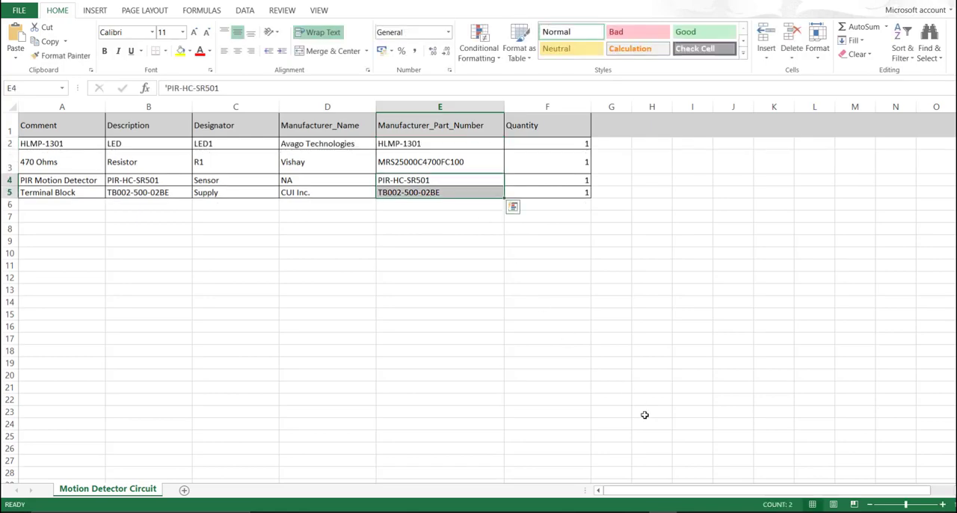
left_click(522, 511)
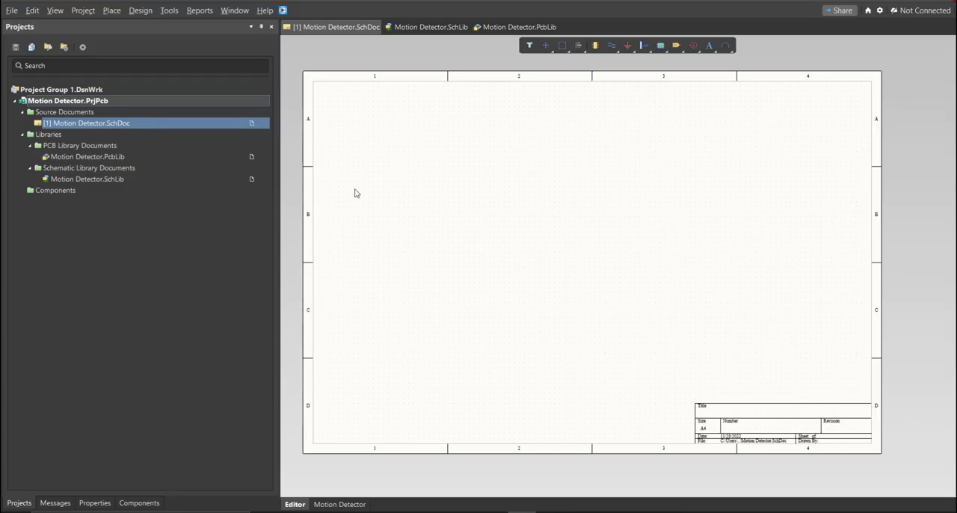
Open the Altium Library Loader over the schematic sheet and search for part number HLMP-1301.
left_click(282, 10)
left_click_drag(102, 8, 421, 94)
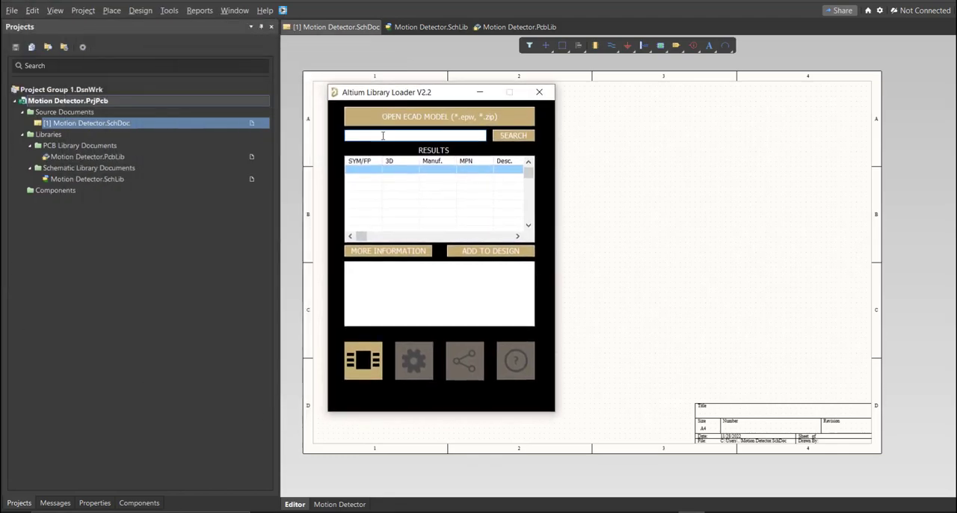
left_click(382, 135)
key("ctrl+v")
left_click(515, 137)
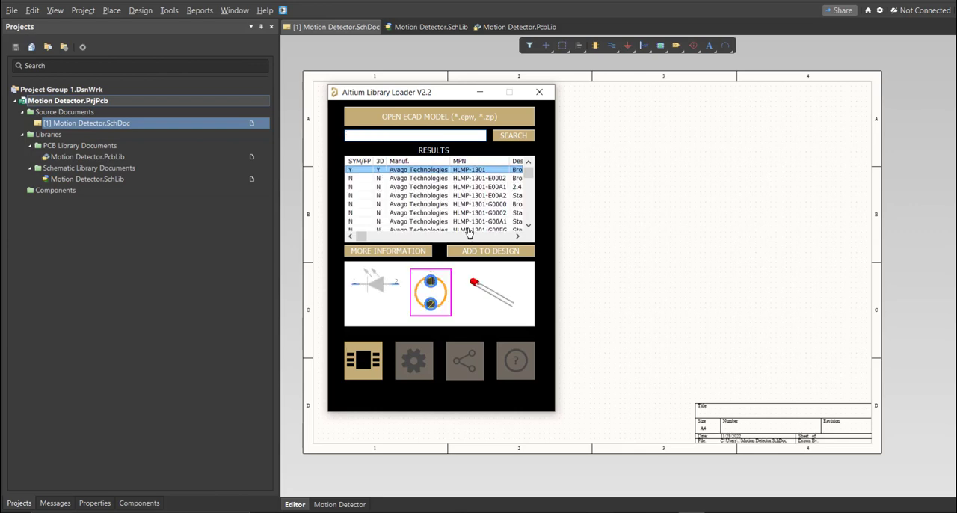
Add the Avago Technologies HLMP-1301 to the design and move its LED symbol from the sheet corner into the drawing area.
left_click(475, 253)
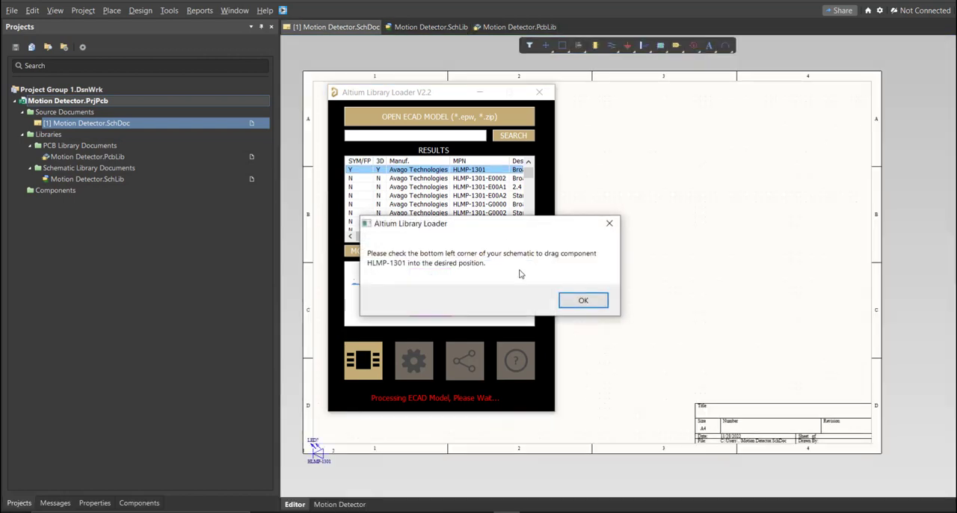
left_click(568, 301)
scroll(291, 442, "up", 2, "ctrl")
left_click_drag(326, 454, 386, 369)
Display the HLMP-1301 symbol in the Motion Detector schematic library and narrow the model list's Location column.
left_click(426, 29)
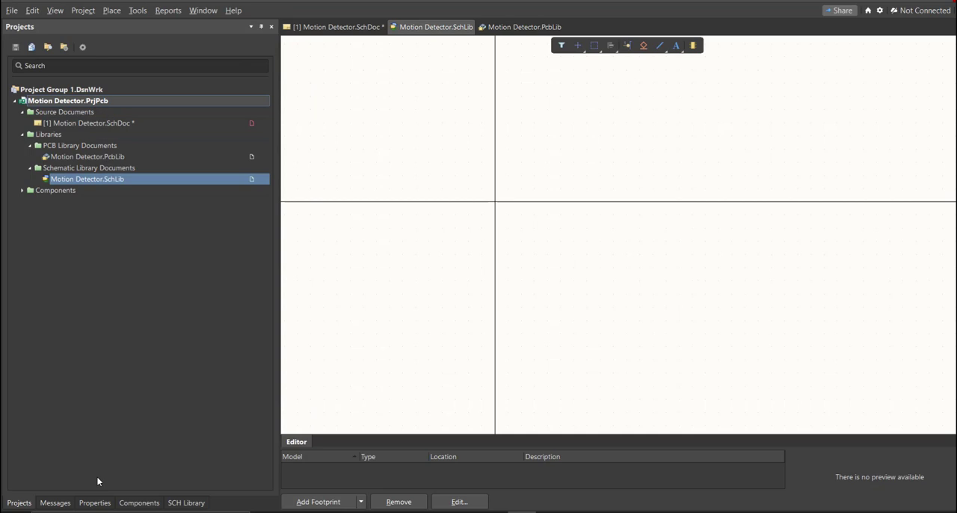
left_click(183, 502)
left_click(73, 89)
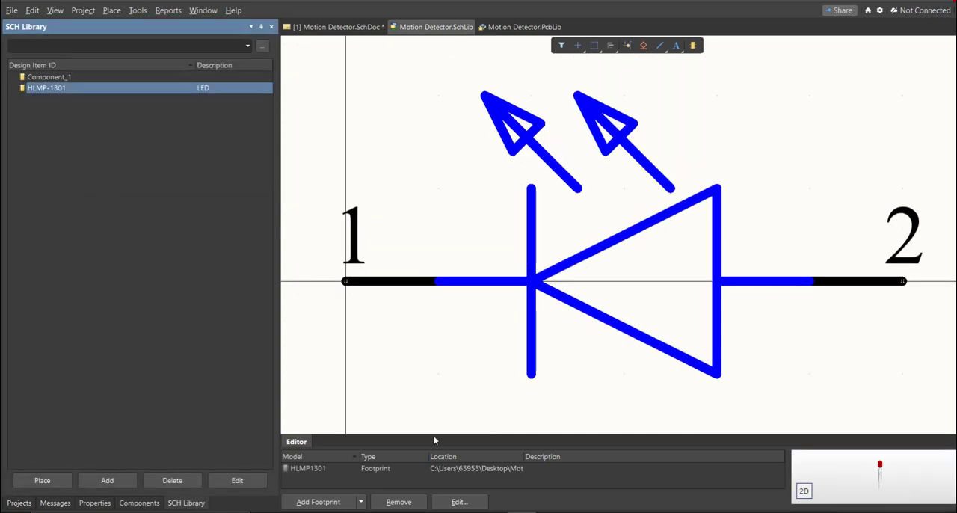
left_click_drag(523, 456, 440, 456)
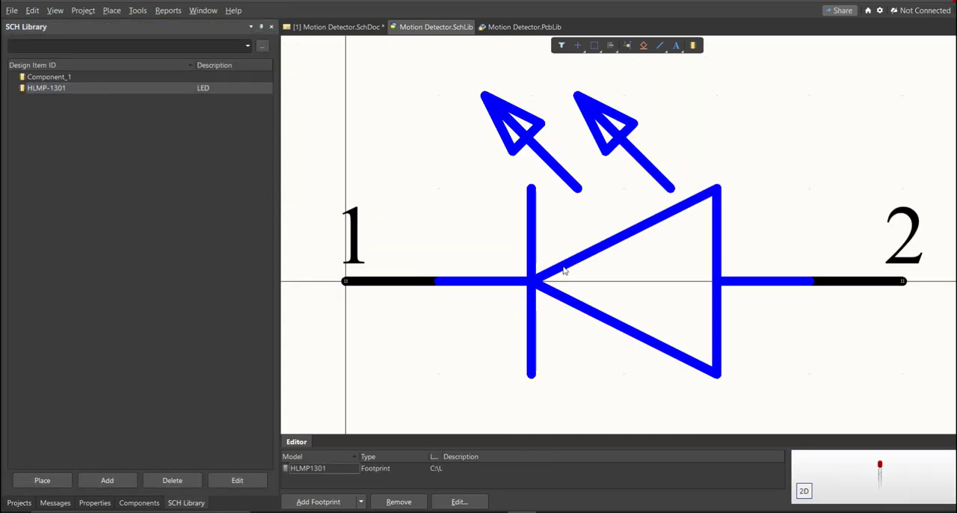
scroll(506, 258, "down", 5, "ctrl")
scroll(505, 258, "up", 2, "ctrl")
scroll(504, 250, "down", 2)
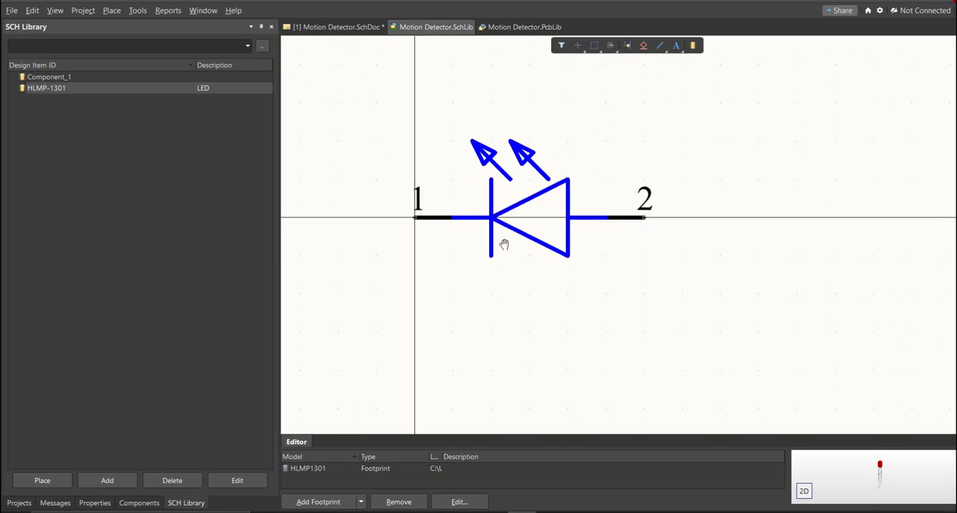
scroll(504, 246, "down", 1, "ctrl")
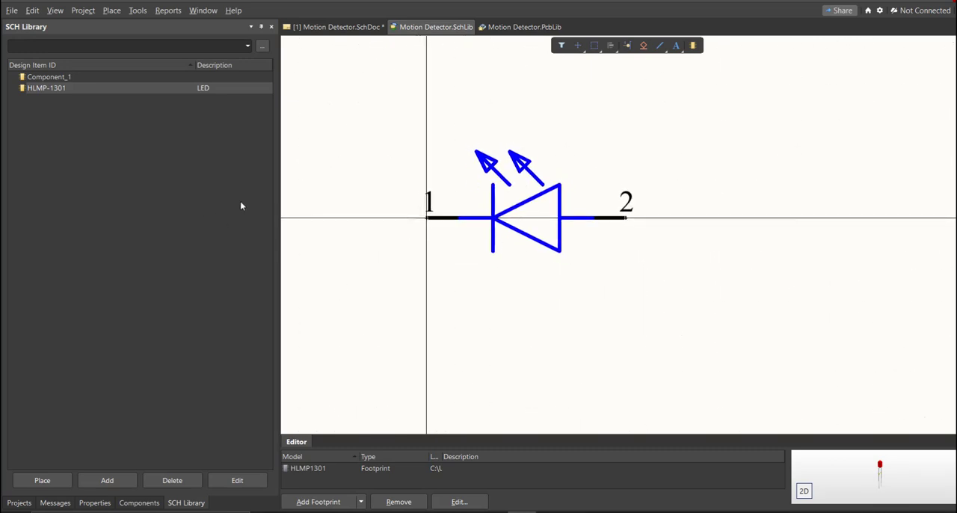
Set the HLMP-1301 component's comment to LED and save the schematic library.
double_click(121, 88)
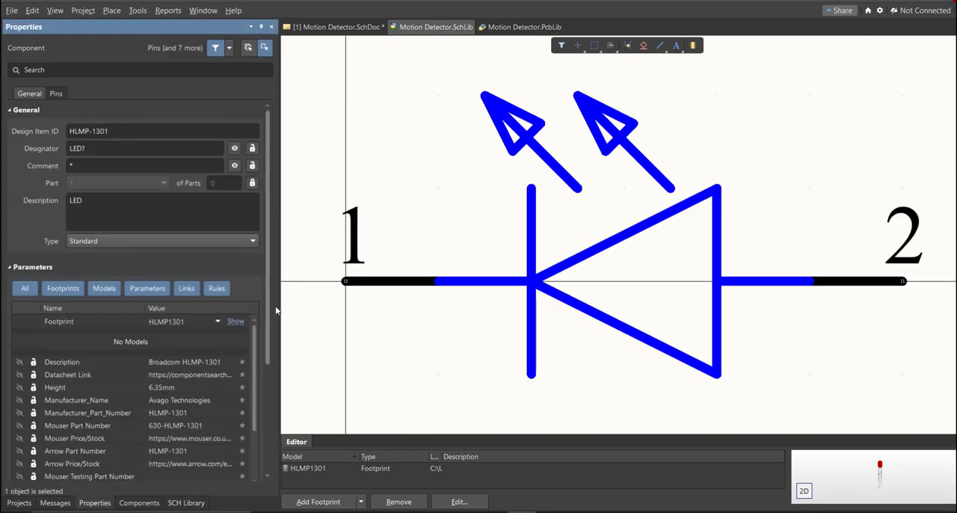
left_click(106, 165)
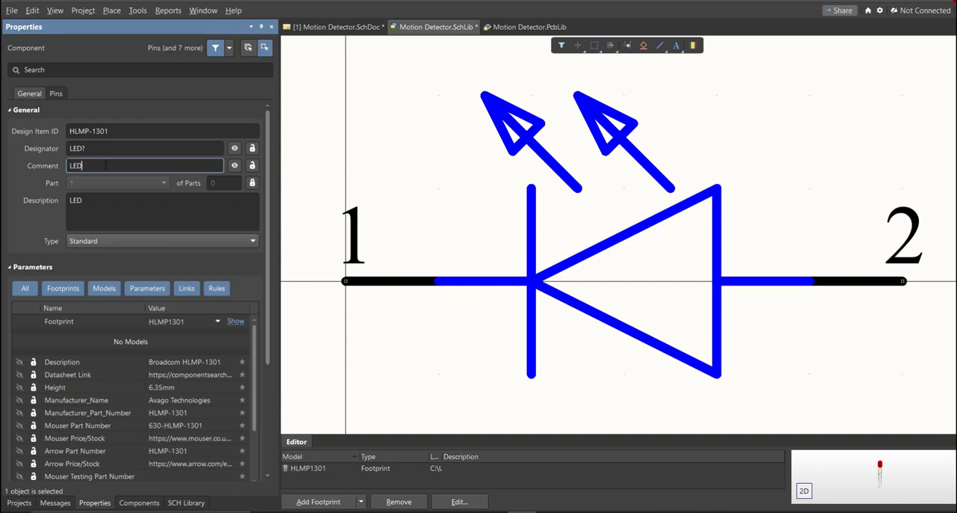
double_click(105, 165)
scroll(426, 184, "down", 4, "ctrl")
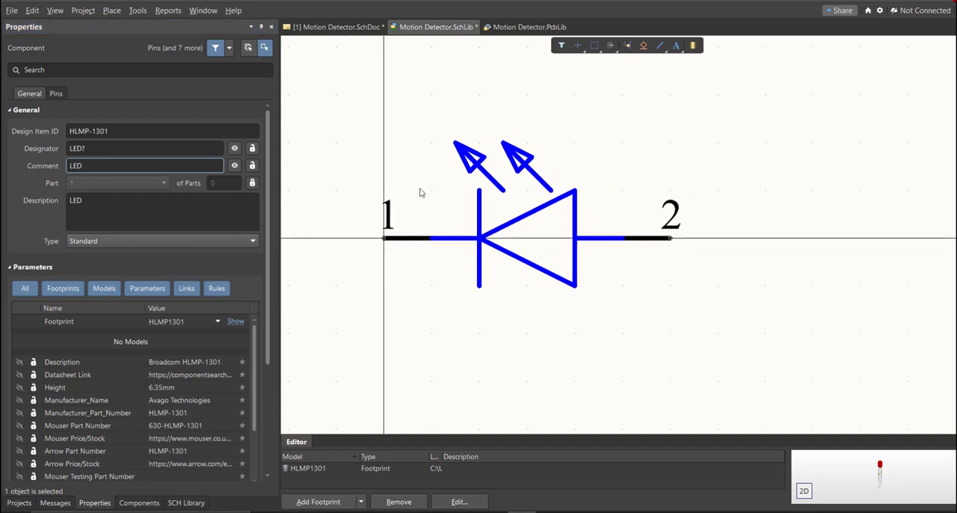
key("ctrl+s")
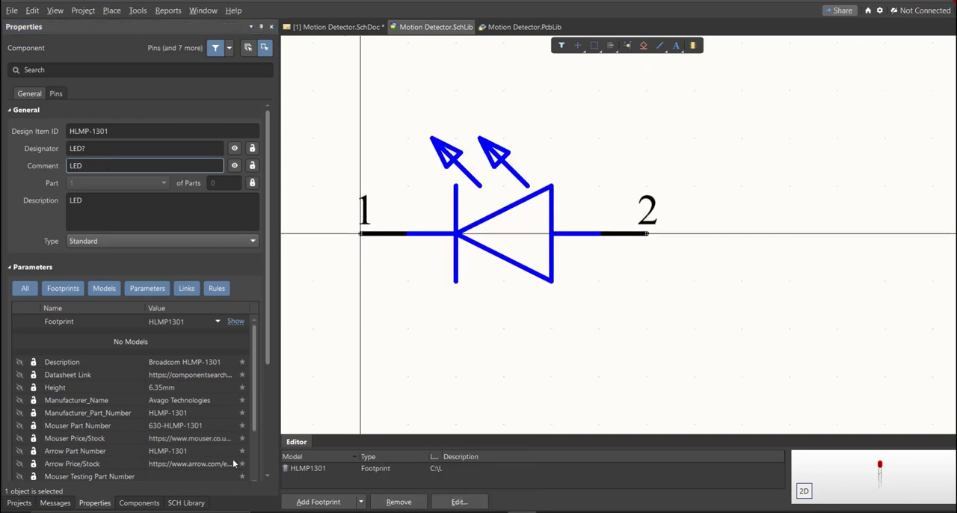
Place the edited HLMP-1301 component from the schematic library beside the existing LED on the Motion Detector schematic.
left_click(183, 503)
left_click(42, 480)
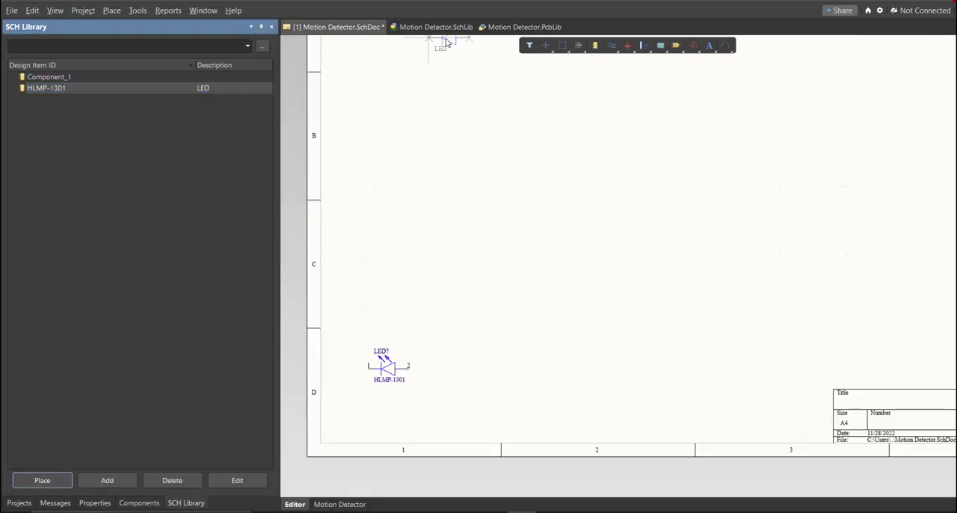
scroll(376, 369, "up", 4, "ctrl")
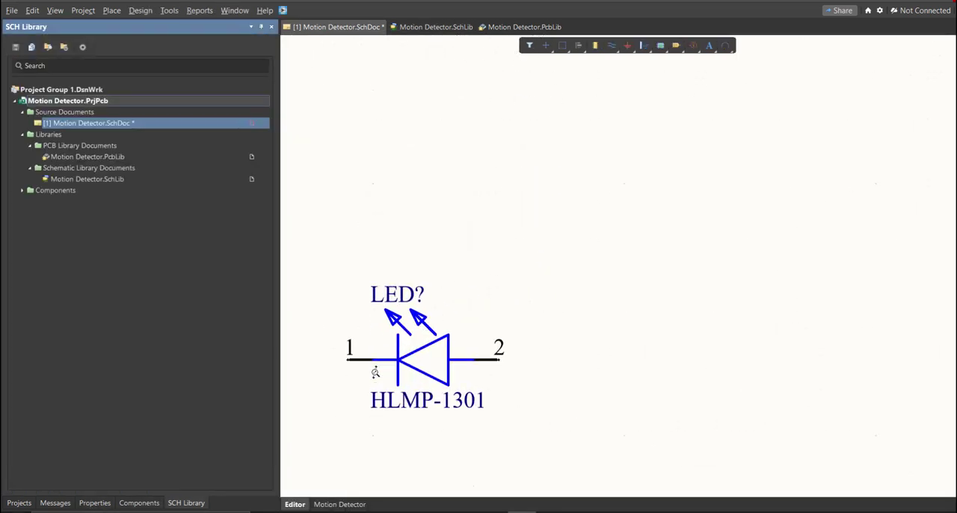
left_click(584, 368)
key("Escape")
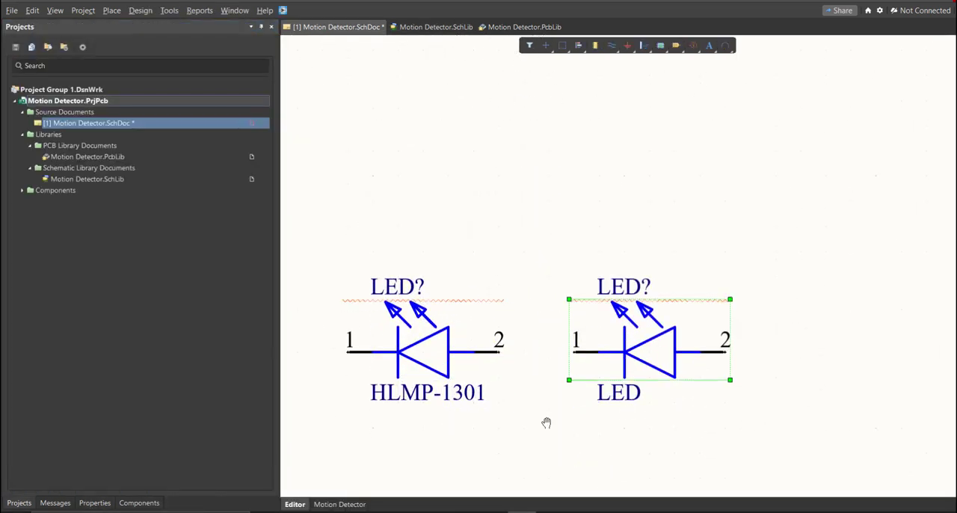
Compare the two placed LED symbols by selecting the one commented HLMP-1301, followed by the one commented LED.
right_click_drag(502, 388, 542, 369)
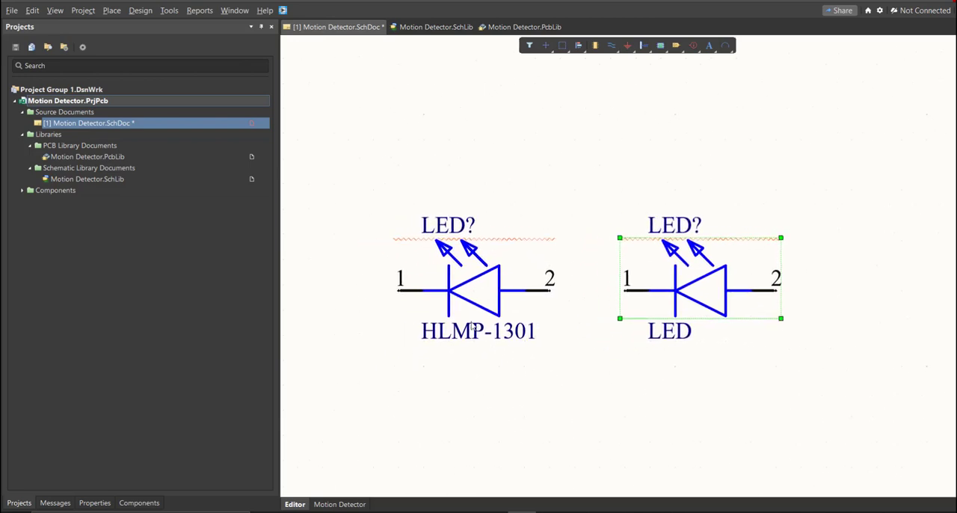
left_click_drag(339, 189, 573, 377)
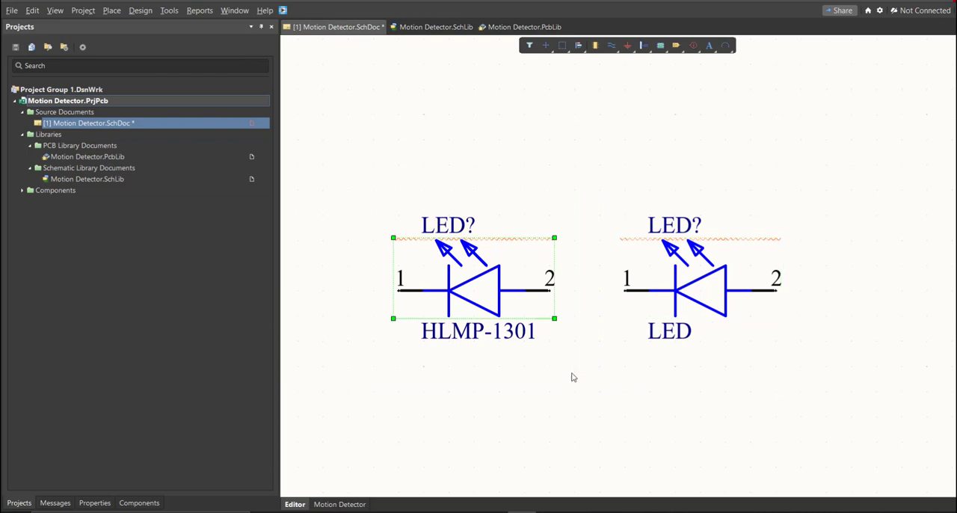
left_click(573, 377)
left_click_drag(610, 181, 865, 433)
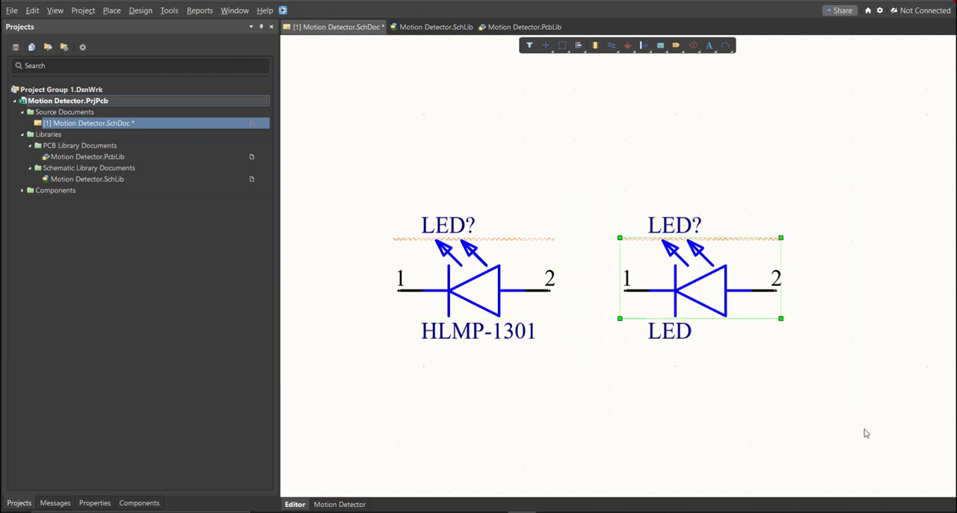
left_click(764, 387)
scroll(598, 342, "down", 4, "ctrl")
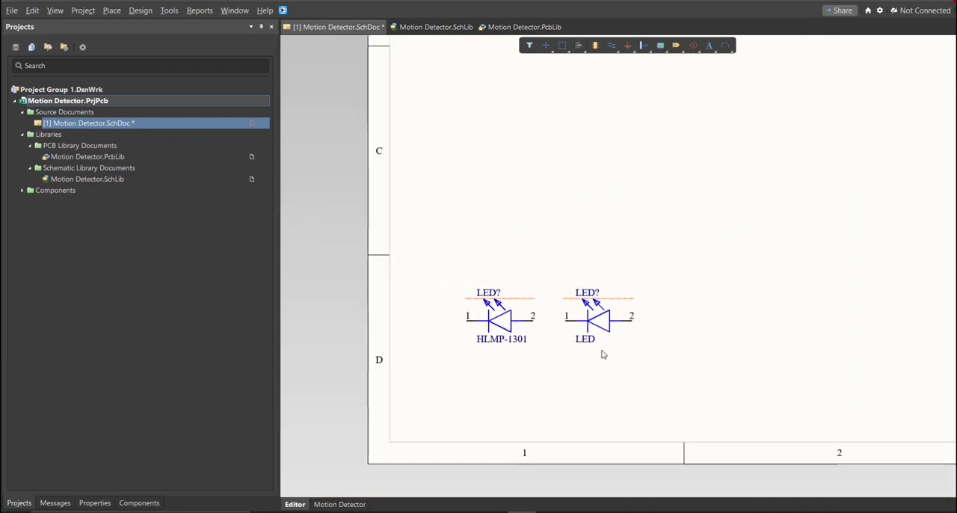
right_click_drag(602, 354, 579, 353)
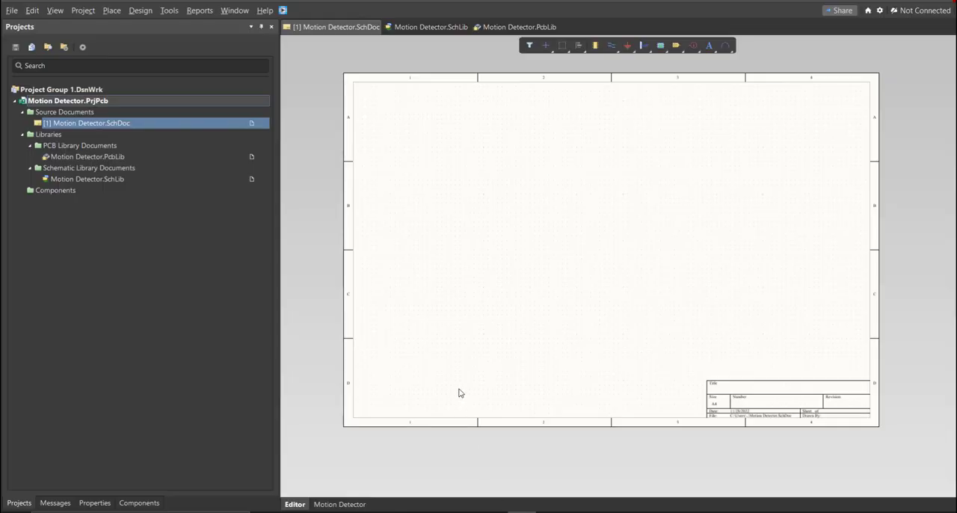
Review the symbols in the Motion Detector schematic library: the 470 Ohms resistor, HLMP-1301, PIR-HC-SR501 and TB002-500-02BE.
right_click_drag(540, 283, 523, 275)
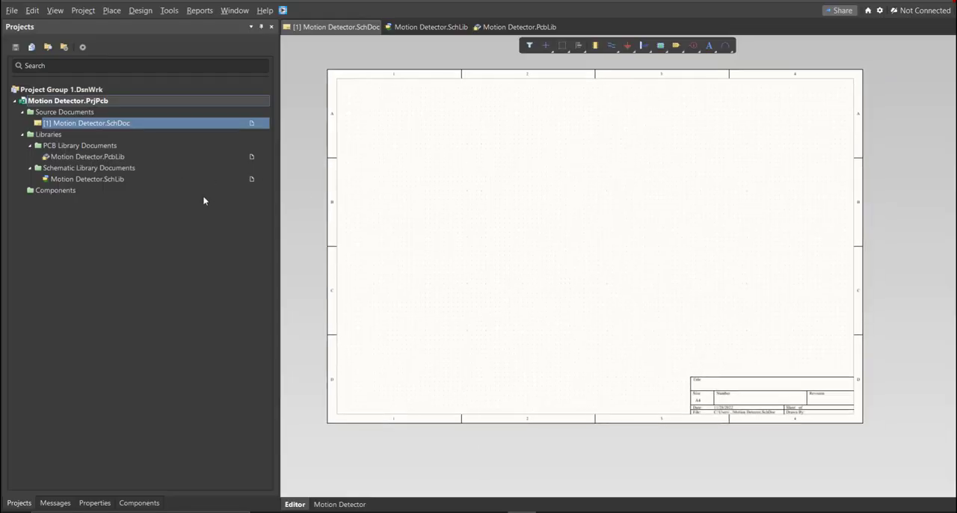
left_click(429, 28)
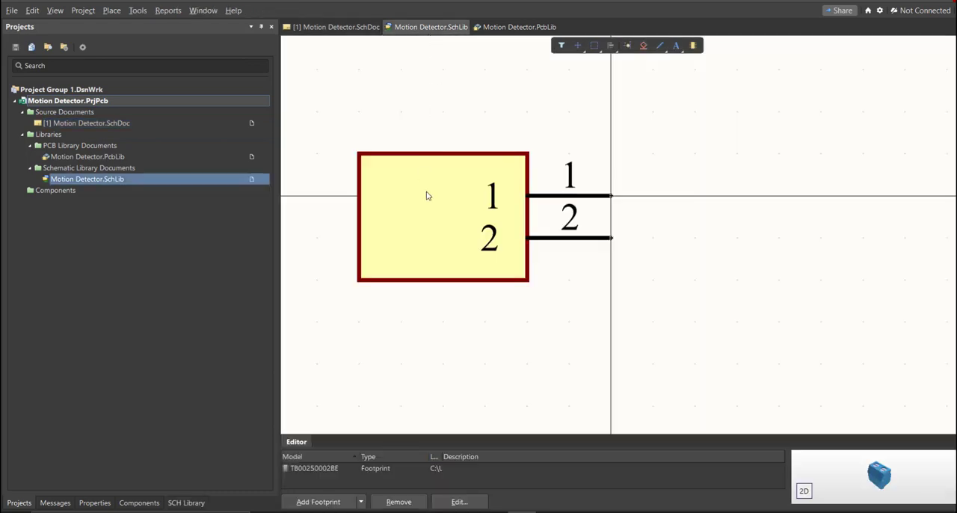
left_click(193, 504)
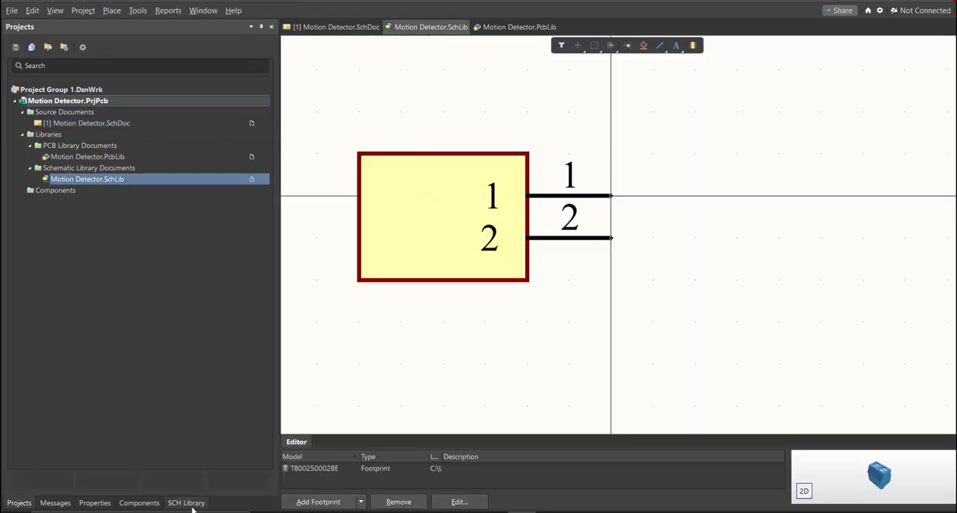
left_click(79, 77)
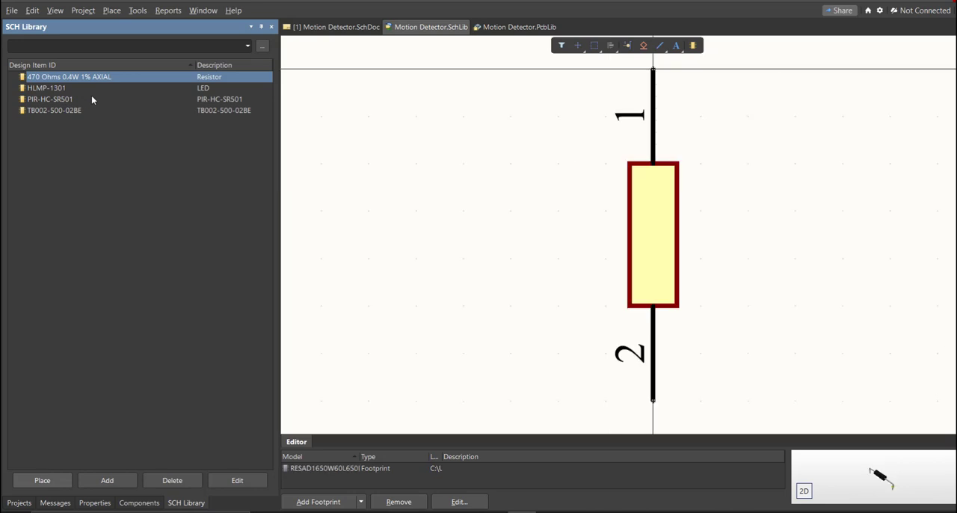
key("Down")
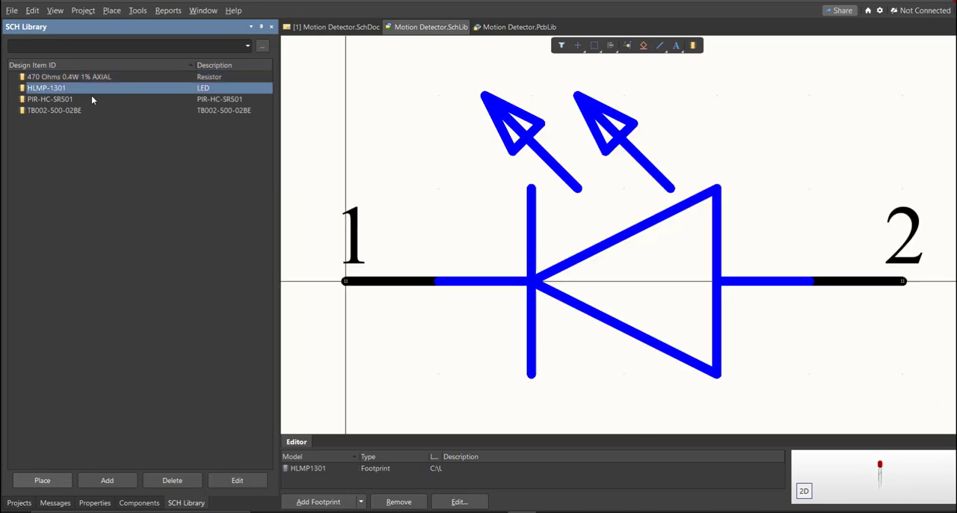
key("Down")
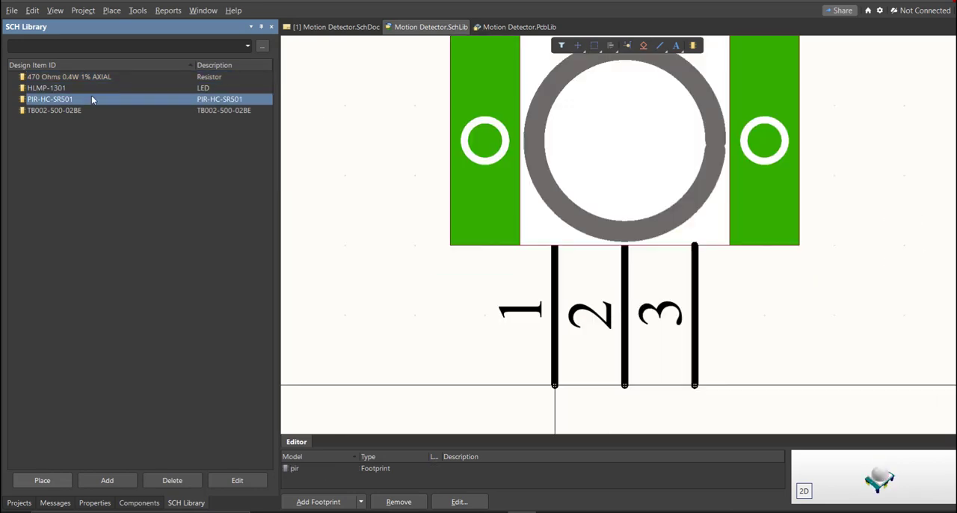
key("Down")
key("Up")
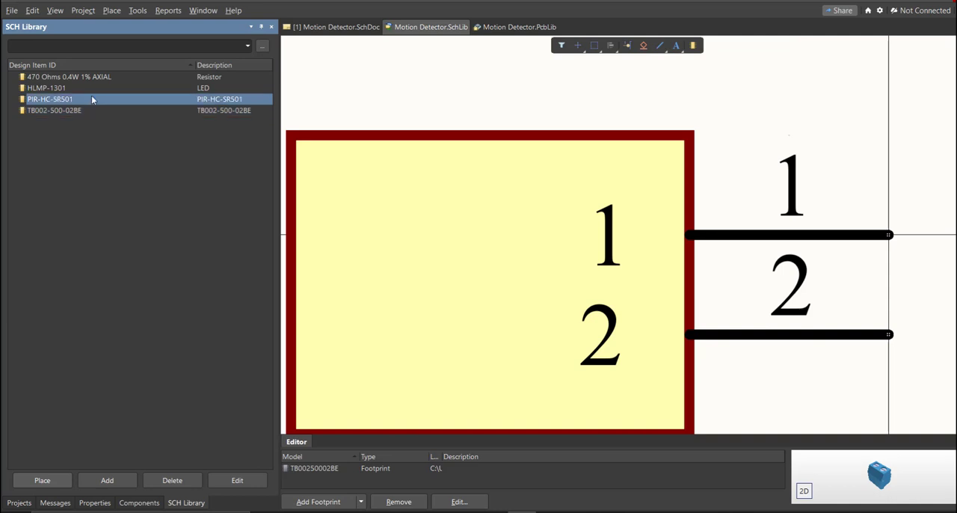
right_click_drag(696, 280, 631, 294)
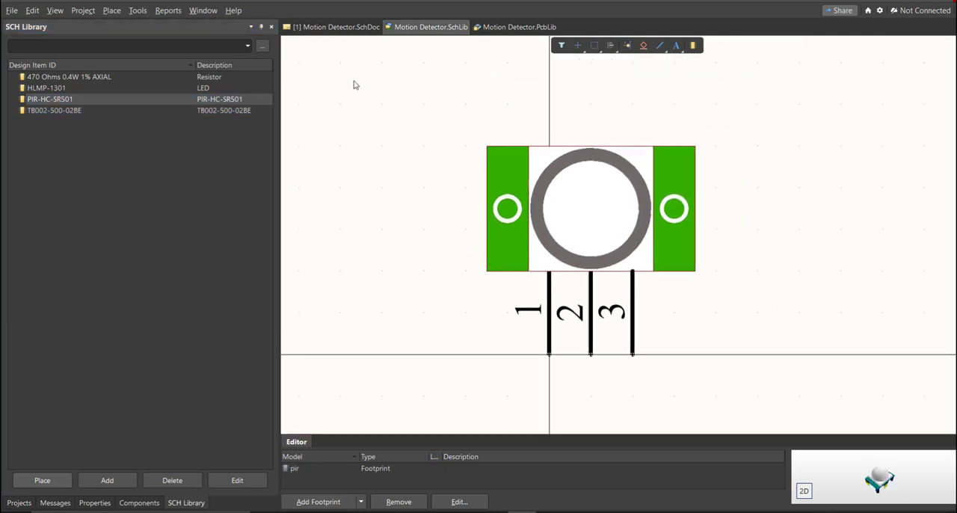
Return to the Motion Detector schematic and show the components of Motion Detector.SchLib, checking that Components is enabled among the available panels.
left_click(350, 29)
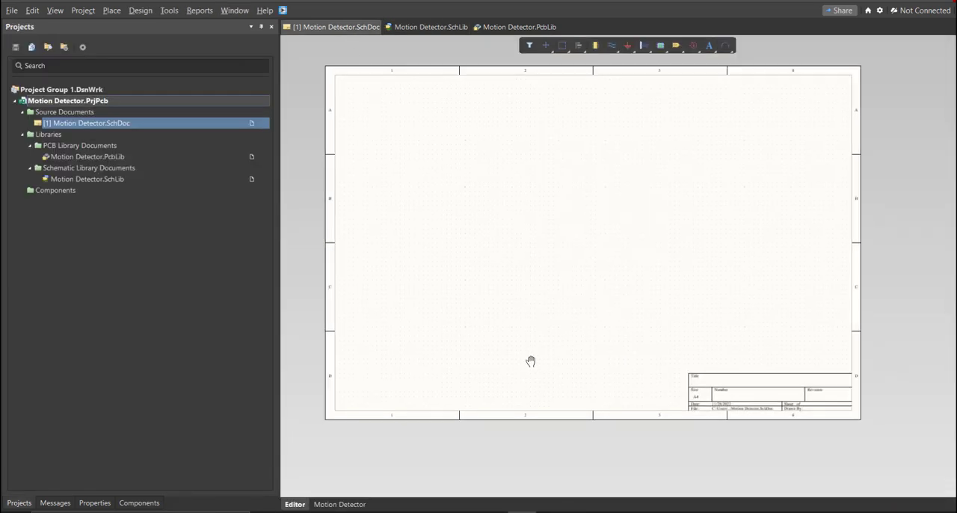
right_click_drag(530, 361, 522, 380)
left_click(140, 502)
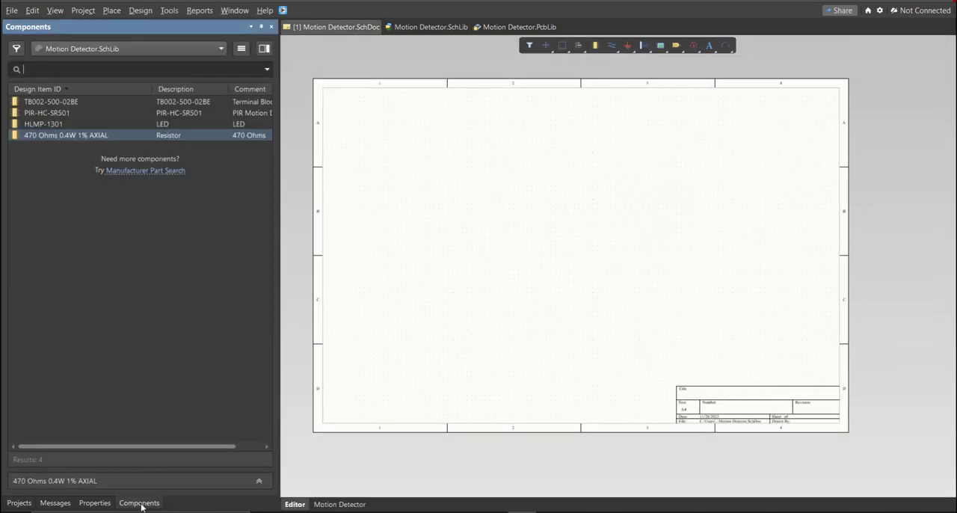
right_click_drag(409, 325, 404, 331)
right_click(404, 331)
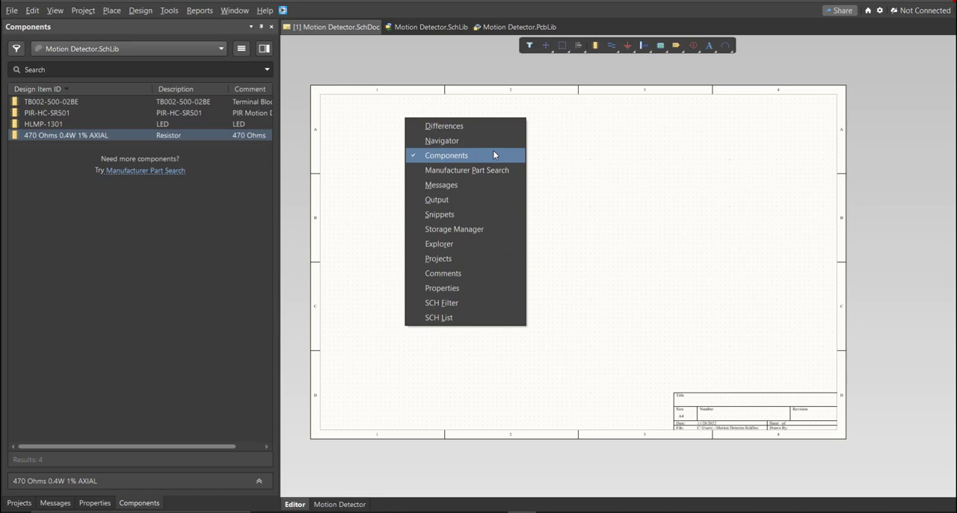
left_click(570, 183)
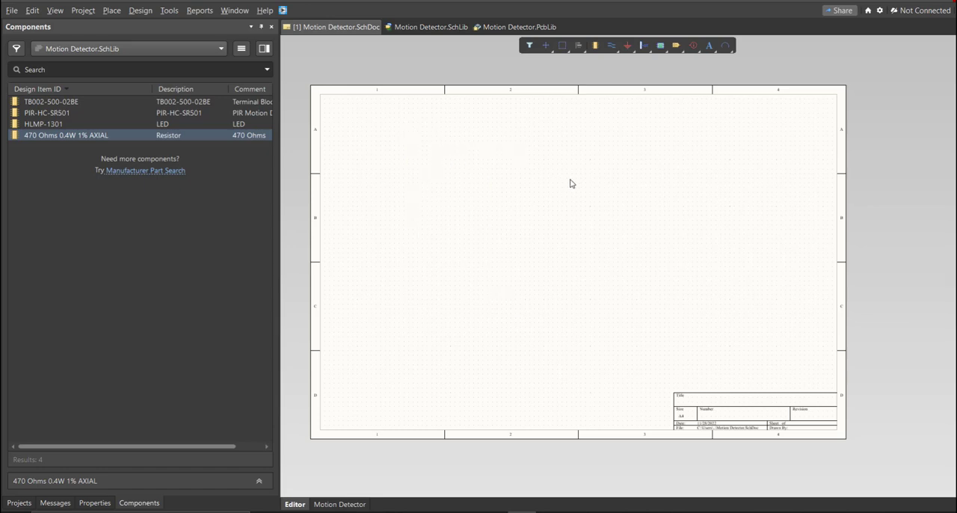
Place the TB002-500-02BE terminal block on the schematic and the PIR-HC-SR501 motion sensor above and to its right.
middle_click_drag(390, 268, 384, 258)
right_click_drag(411, 269, 457, 177)
left_click_drag(110, 104, 398, 222)
left_click_drag(46, 112, 467, 159)
Place the HLMP-1301 LED below the sensor and the 470 Ohms 0.4W 1% AXIAL resistor to the right of both.
left_click(74, 124)
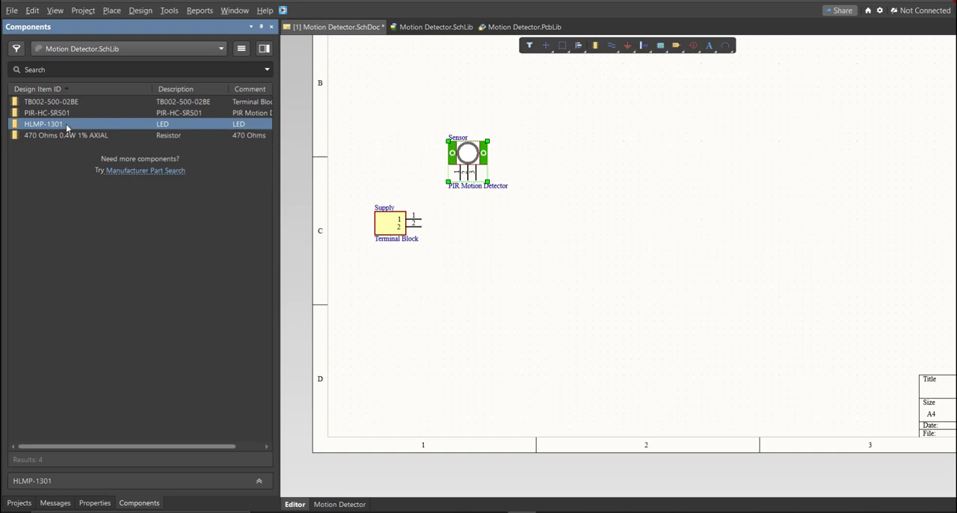
left_click_drag(288, 221, 476, 262)
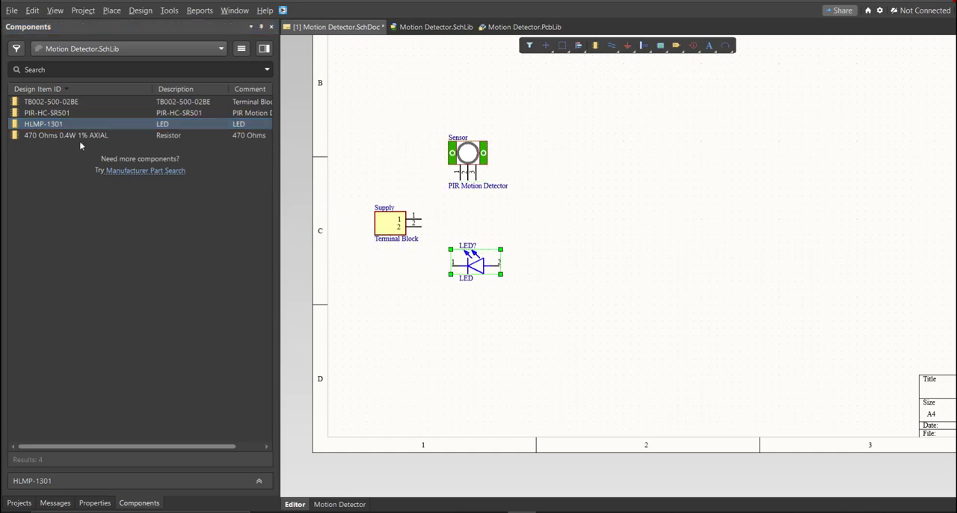
left_click_drag(66, 135, 543, 198)
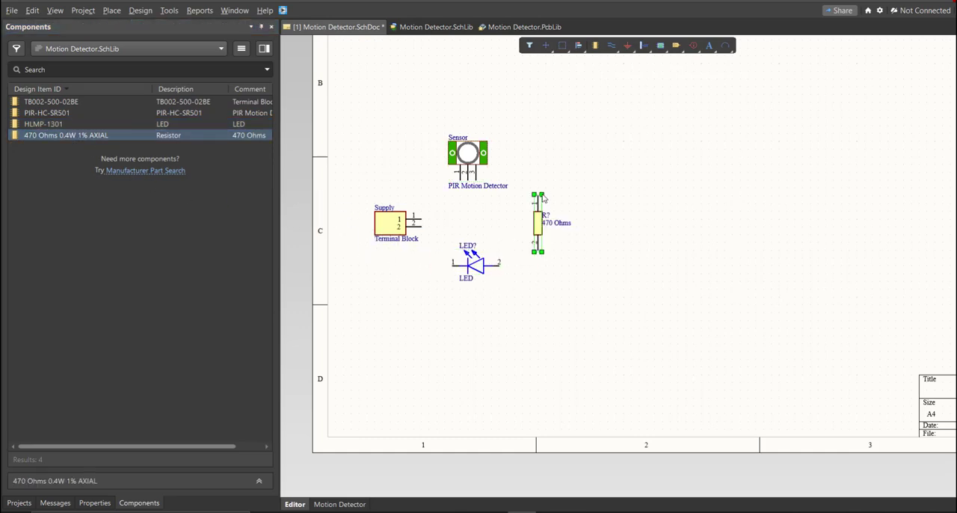
right_click_drag(488, 200, 489, 248)
left_click(426, 237)
Open the properties of the 470 Ohms resistor and examine its designator.
scroll(425, 237, "up", 3, "ctrl")
scroll(486, 248, "up", 1, "ctrl")
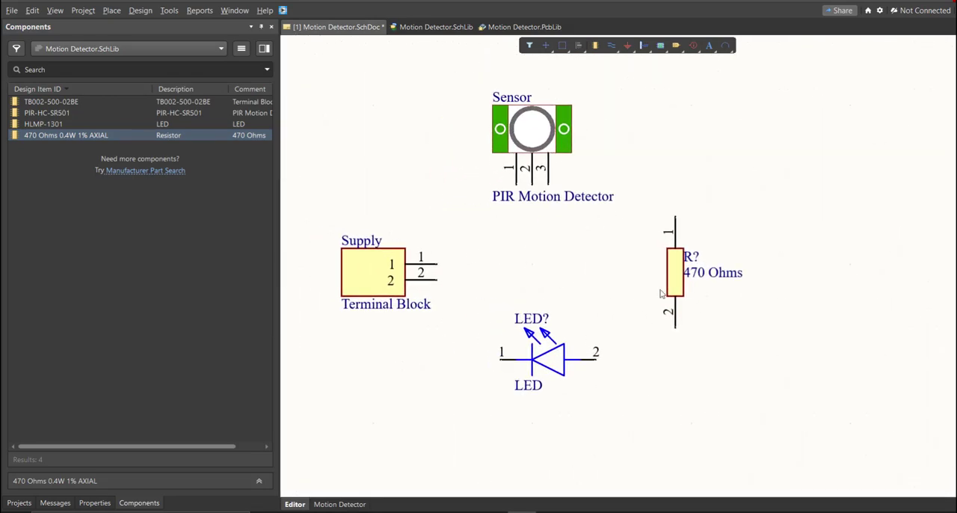
double_click(683, 282)
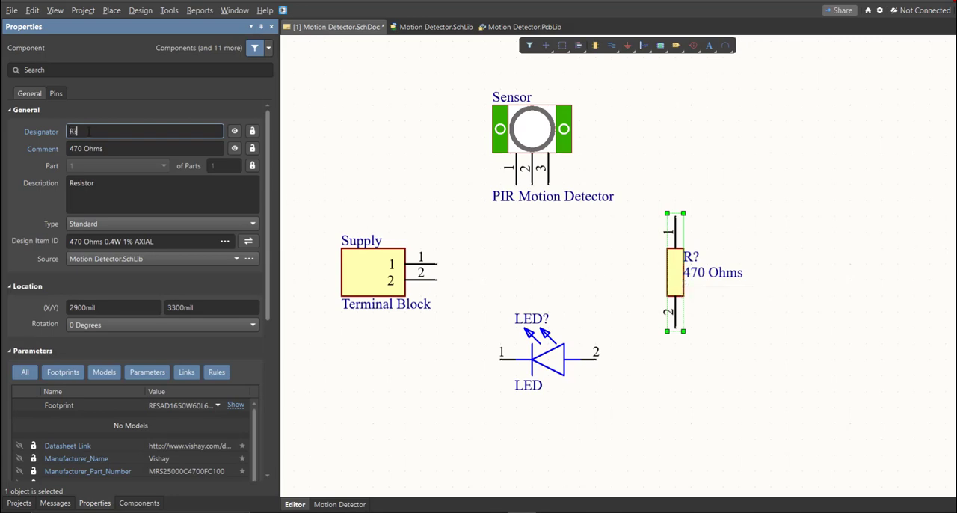
left_click(93, 133)
Start Annotate Schematics for Motion Detector.SchDoc and update the list of proposed designator changes.
left_click(166, 11)
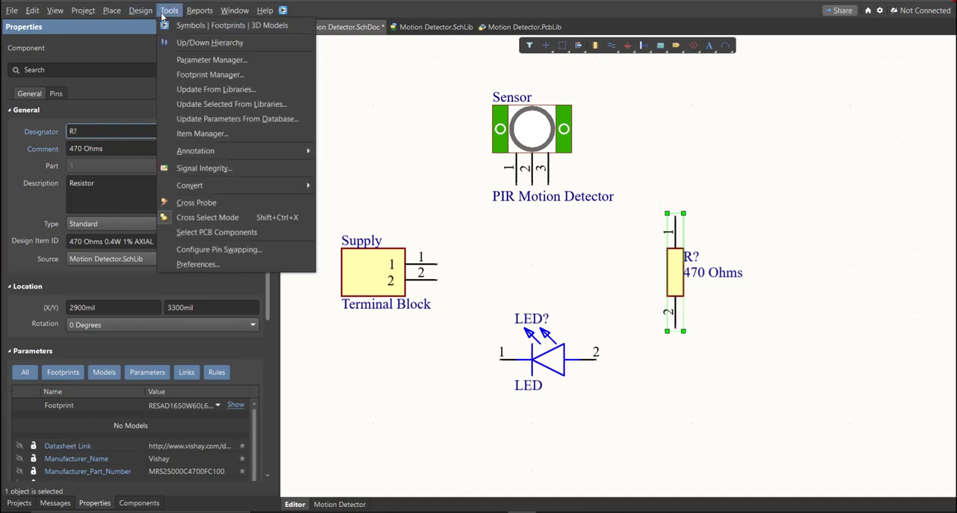
mouse_move(306, 151)
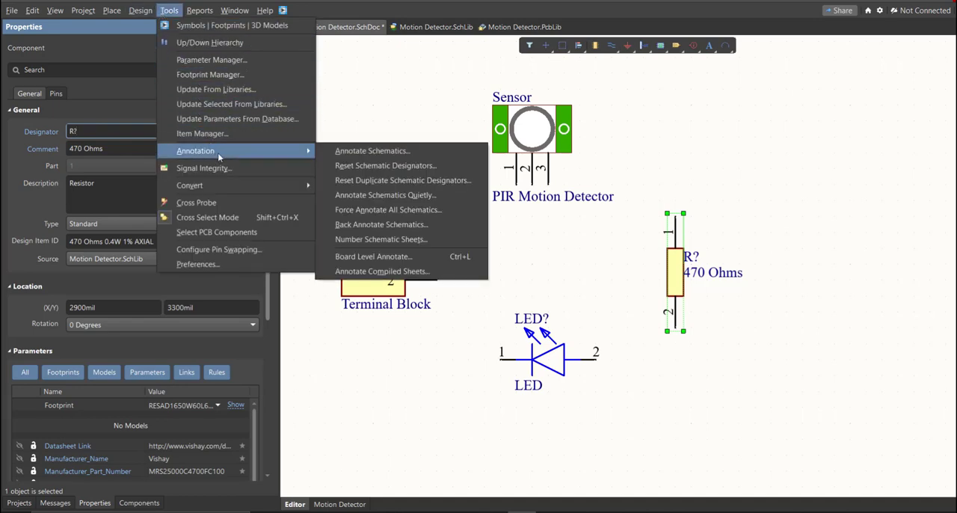
left_click(428, 154)
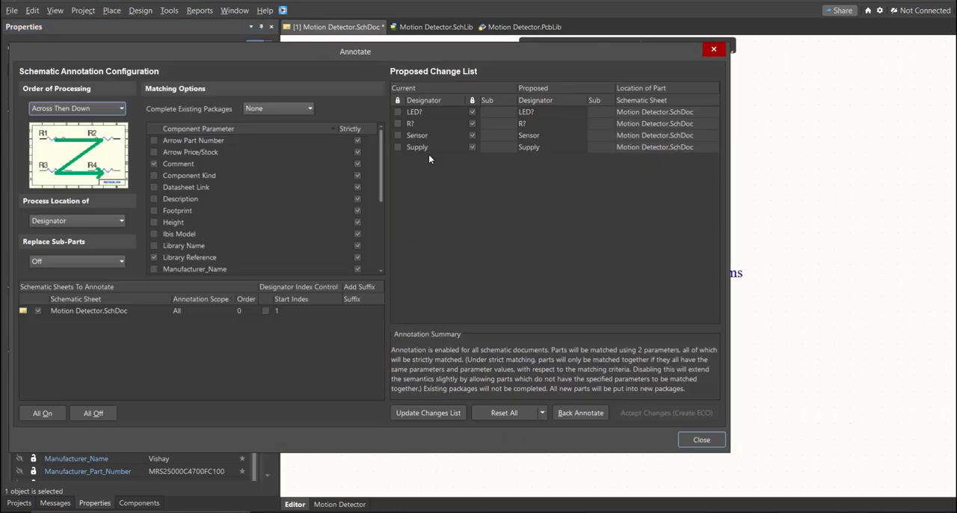
left_click(451, 417)
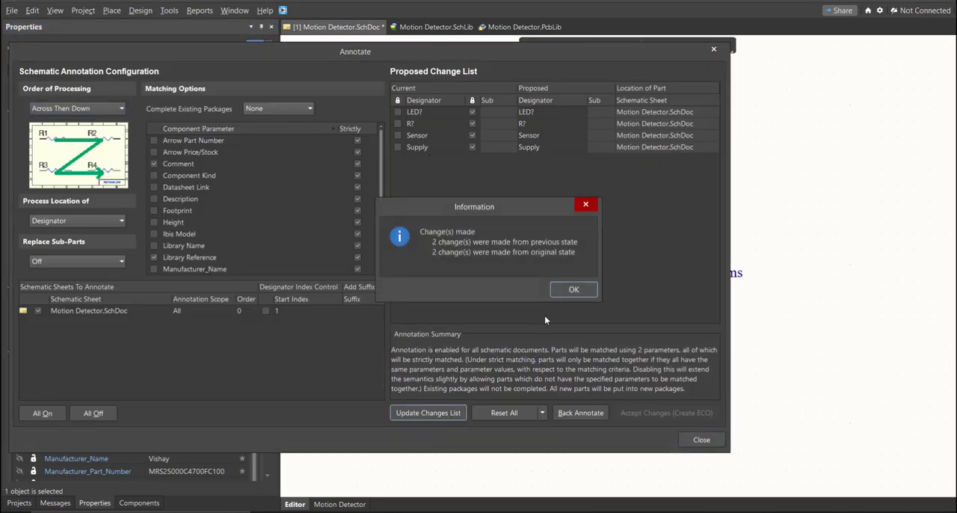
left_click(570, 290)
Review the proposed designators of the LED, resistor, sensor and supply in the annotation change list.
left_click(534, 113)
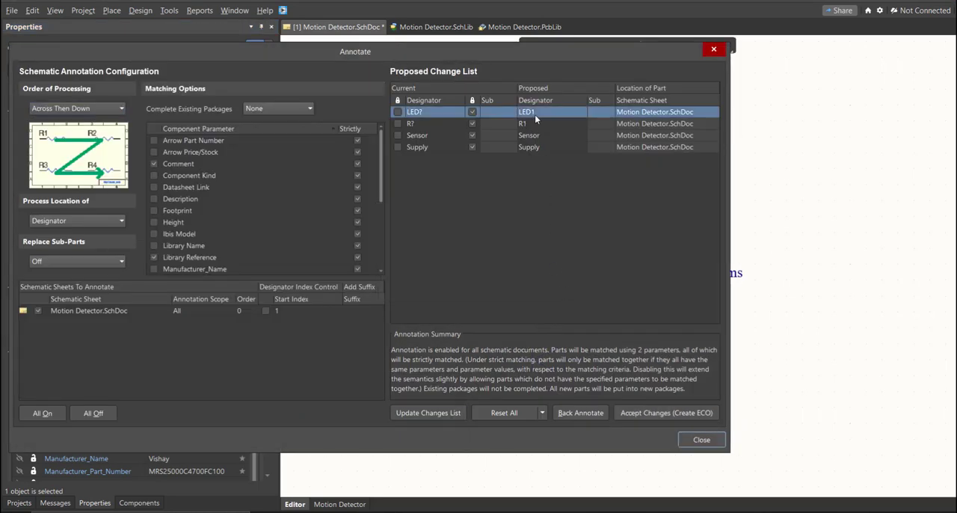
left_click(535, 125)
left_click(536, 147)
left_click(543, 134)
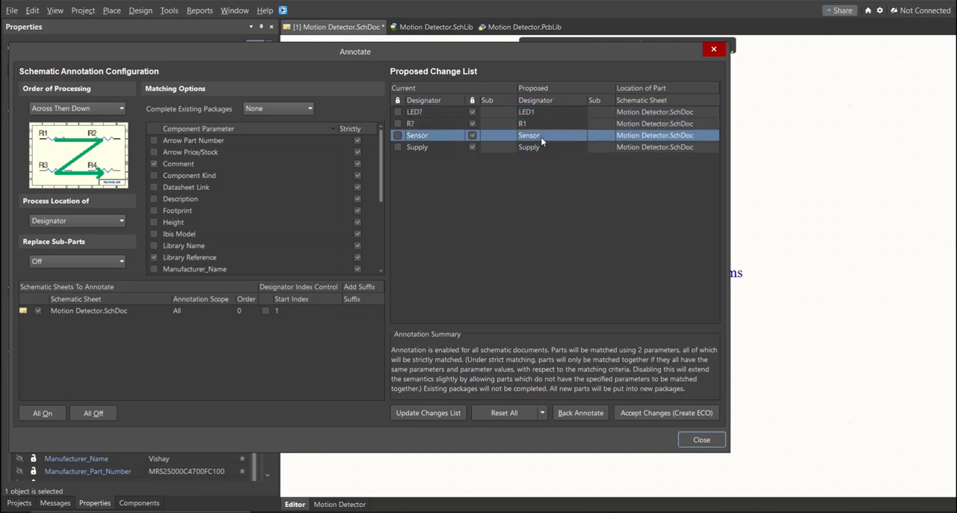
left_click(539, 123)
left_click(544, 113)
left_click(545, 125)
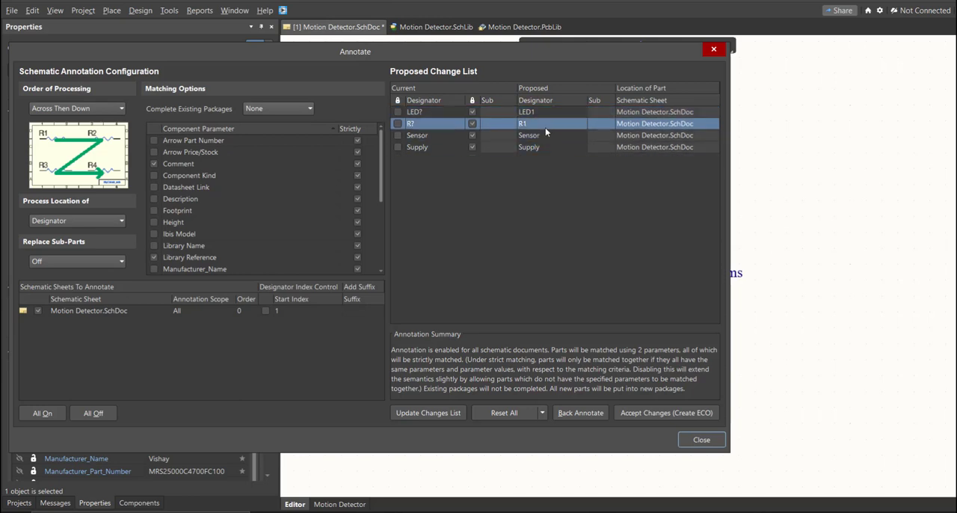
Accept the annotation changes, execute the engineering change order for the LED and resistor designators, and deselect the resistor.
left_click(628, 415)
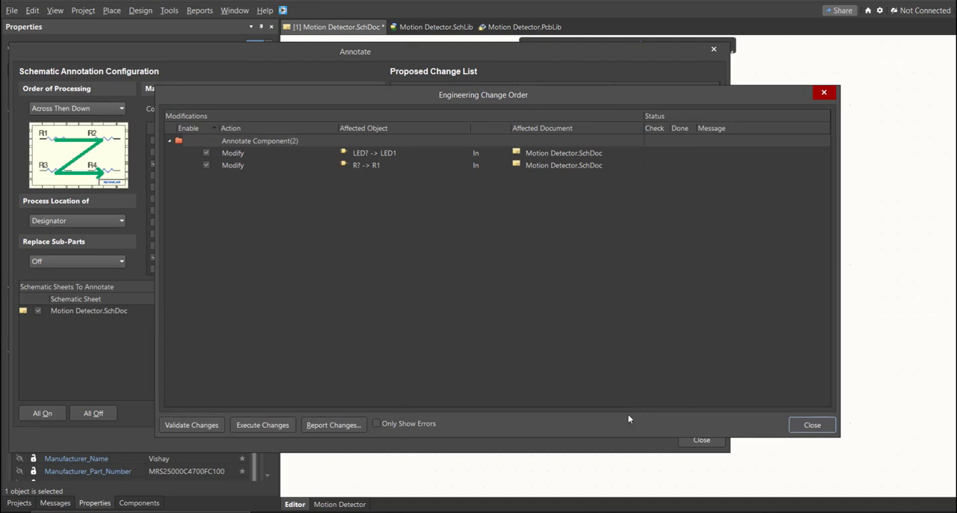
left_click(261, 424)
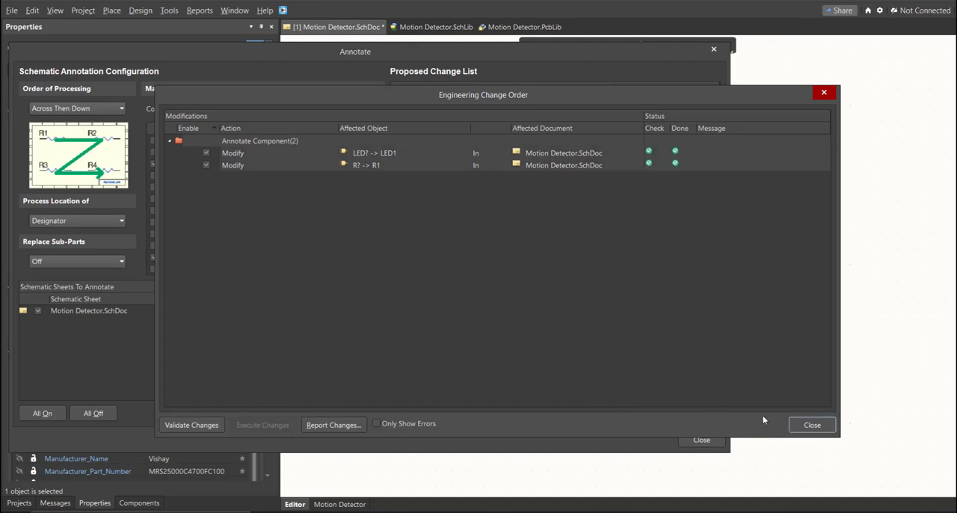
left_click(812, 424)
left_click(703, 441)
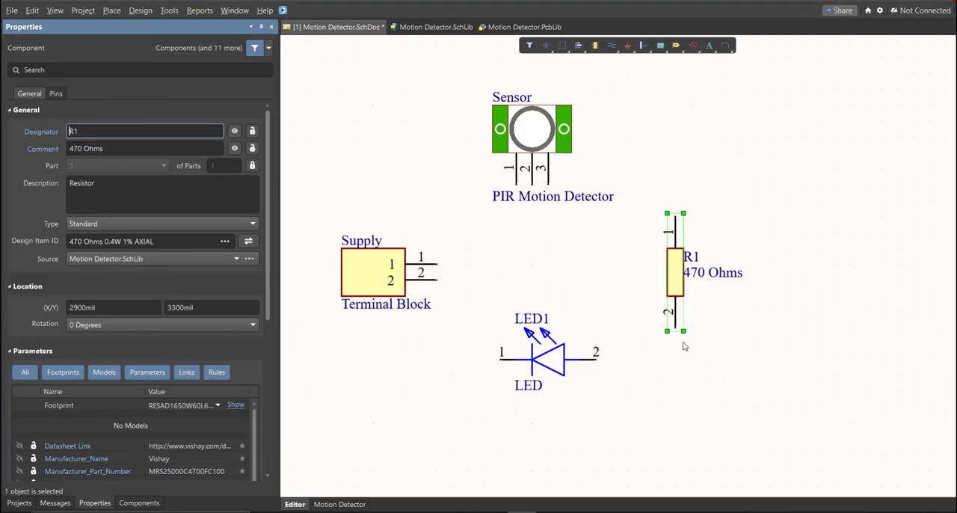
scroll(712, 288, "up", 2, "ctrl")
scroll(716, 273, "up", 2, "ctrl")
right_click_drag(484, 400, 658, 314)
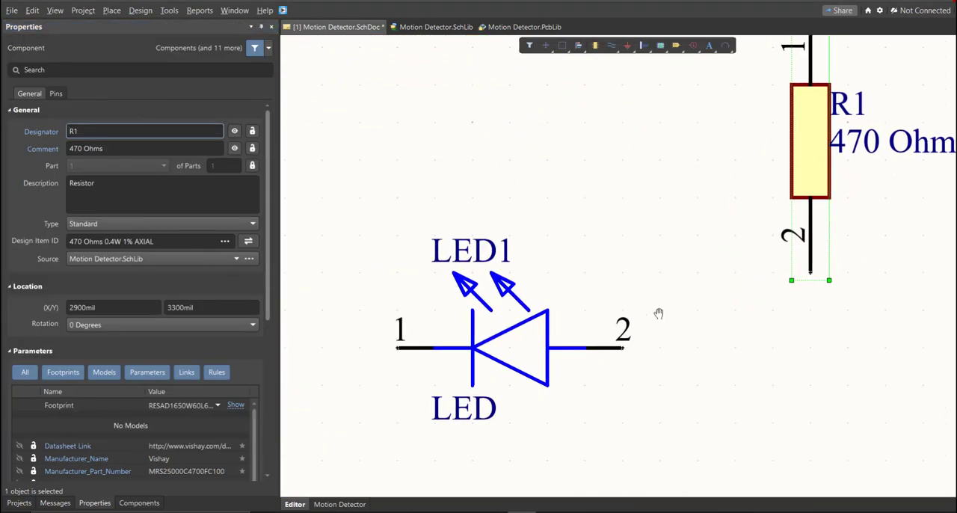
scroll(501, 269, "down", 4, "ctrl")
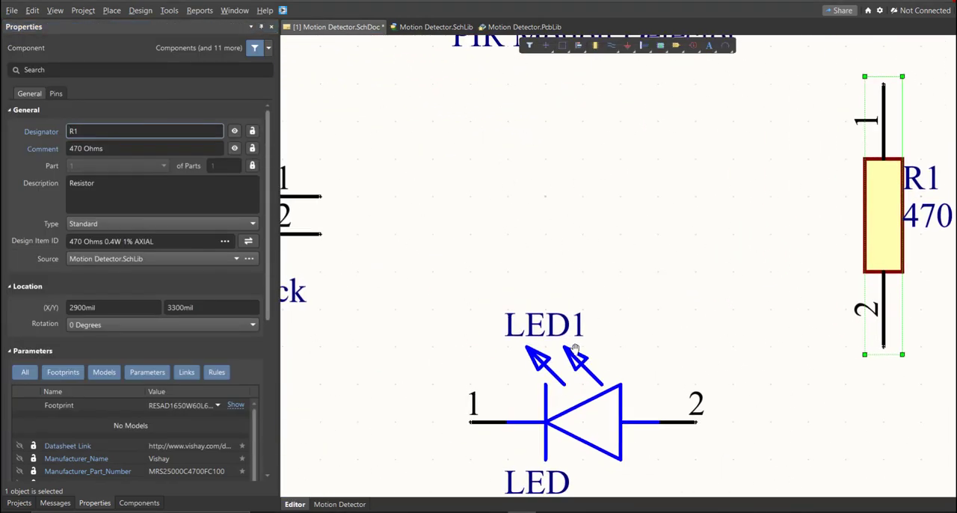
left_click(549, 305)
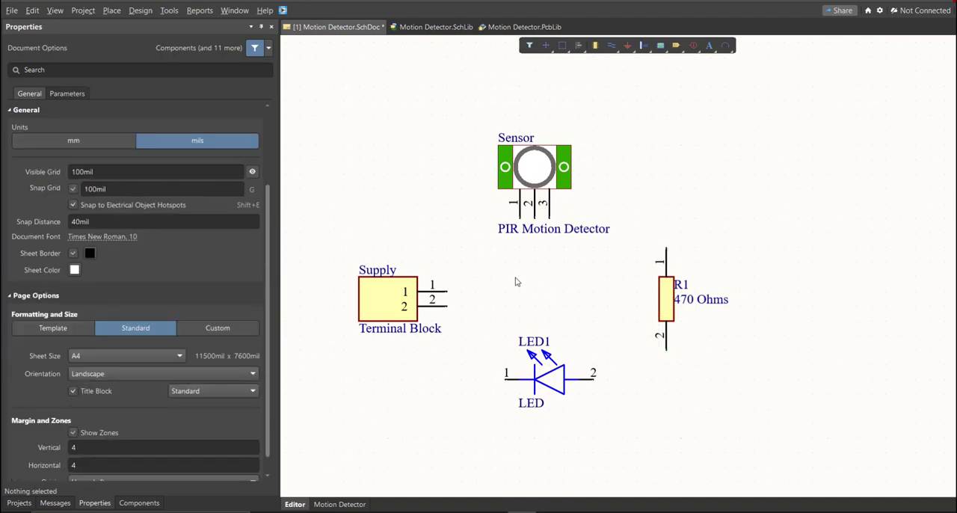
Wire Supply pin 1 to Sensor pin 1 and branch LED1 pin 1 onto that wire.
scroll(516, 276, "up", 1, "ctrl")
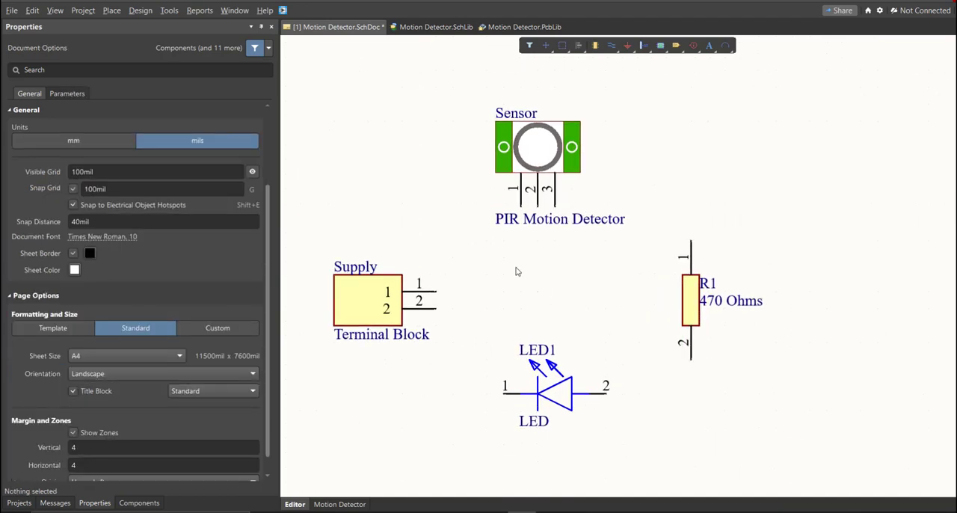
left_click(111, 10)
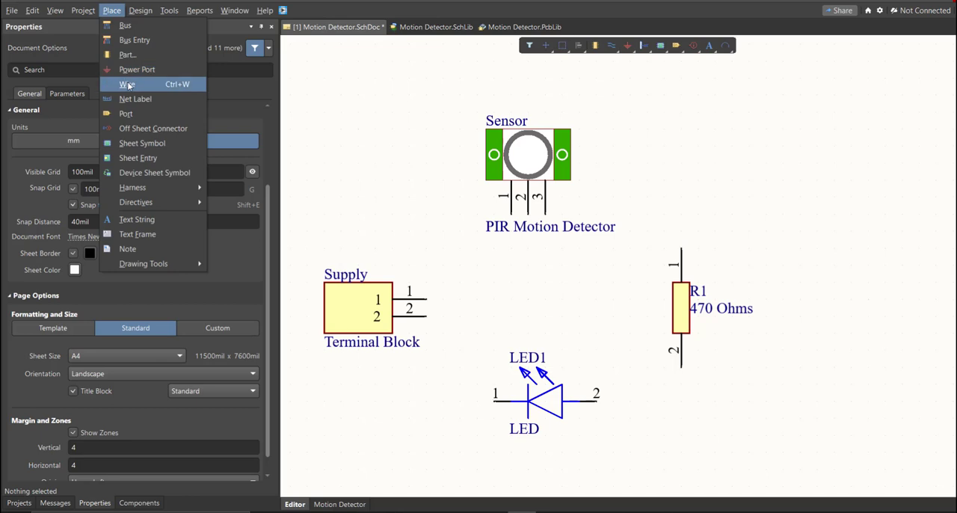
left_click(128, 86)
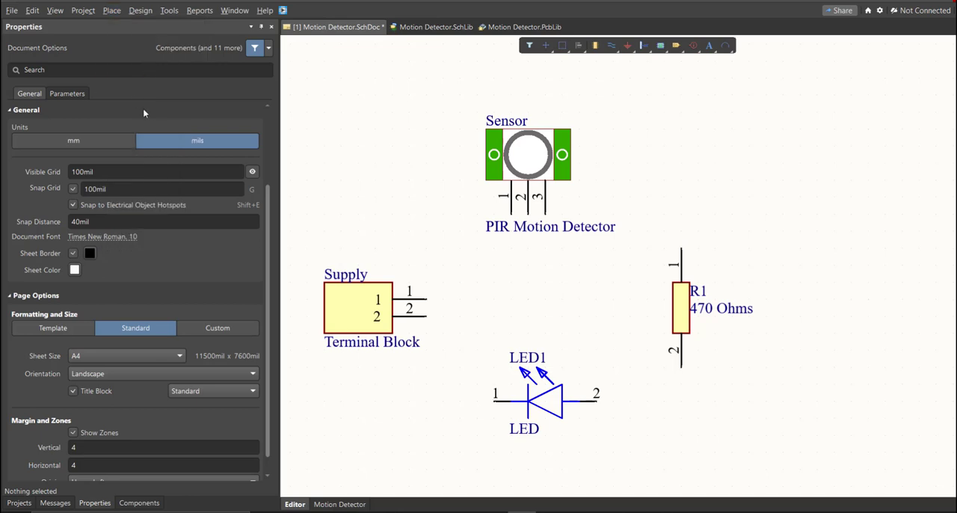
left_click(432, 302)
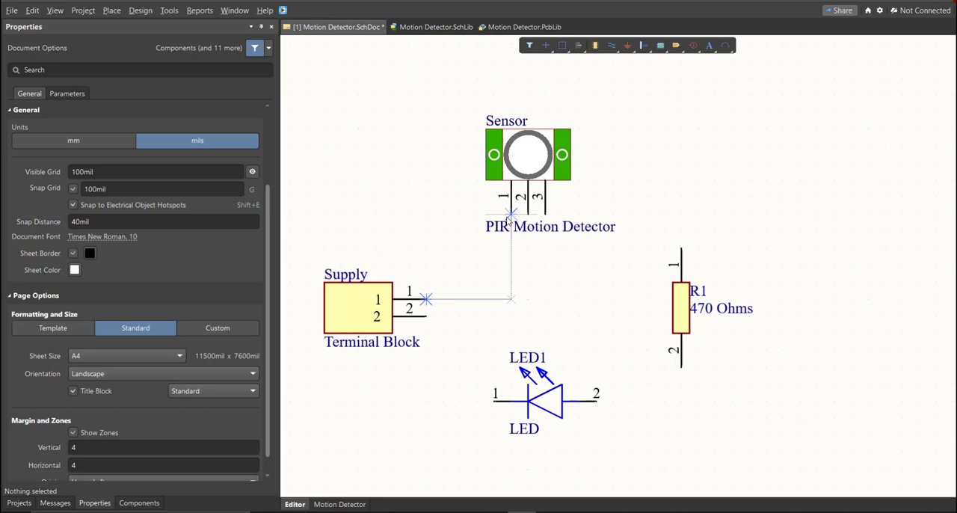
left_click(509, 217)
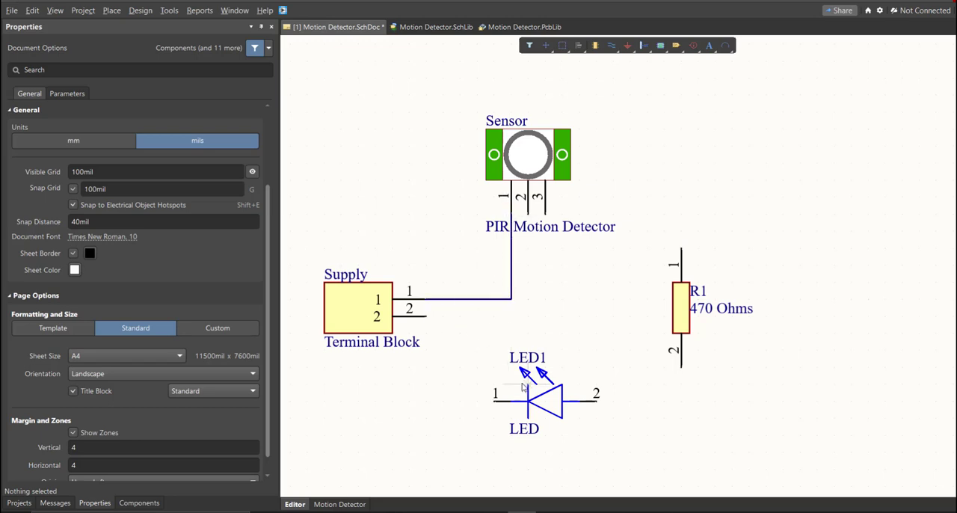
left_click(495, 401)
left_click(460, 298)
Try a wire from Supply pin 2 beneath LED1 to R1 pin 2, and delete it.
left_click(426, 316)
left_click(443, 451)
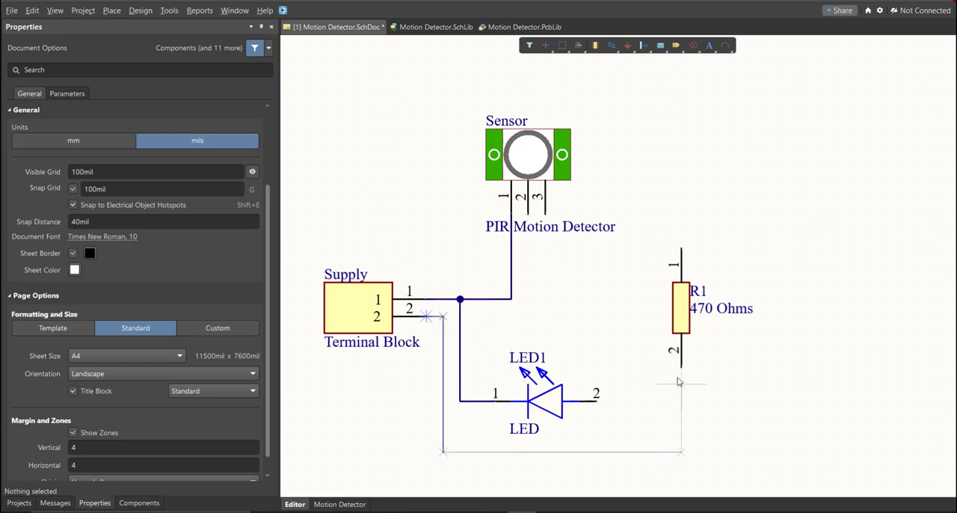
left_click(681, 366)
right_click(693, 437)
left_click(664, 452)
key("Delete")
Wire Supply pin 2 to Sensor pin 3, routing beneath LED1 and around the right side of R1.
right_click_drag(542, 412, 547, 382)
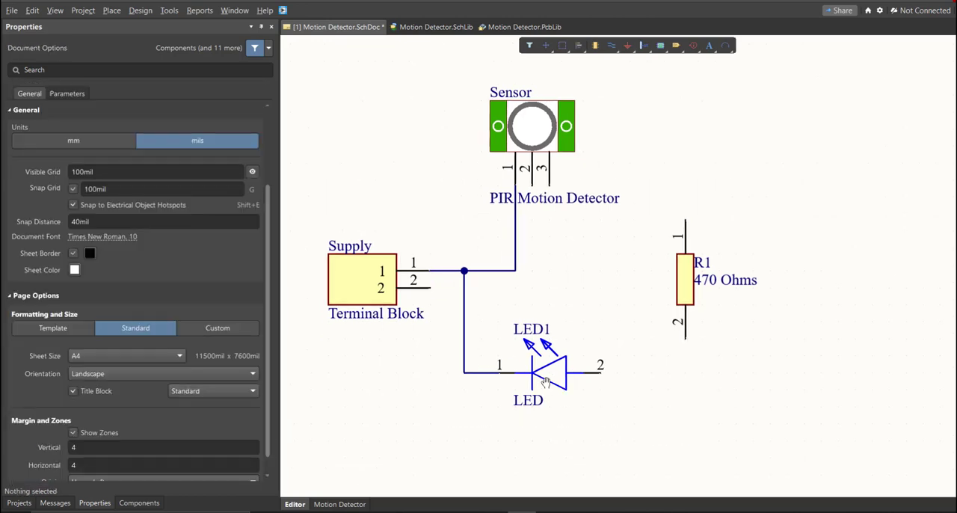
key("p")
key("w")
left_click(431, 288)
left_click(448, 424)
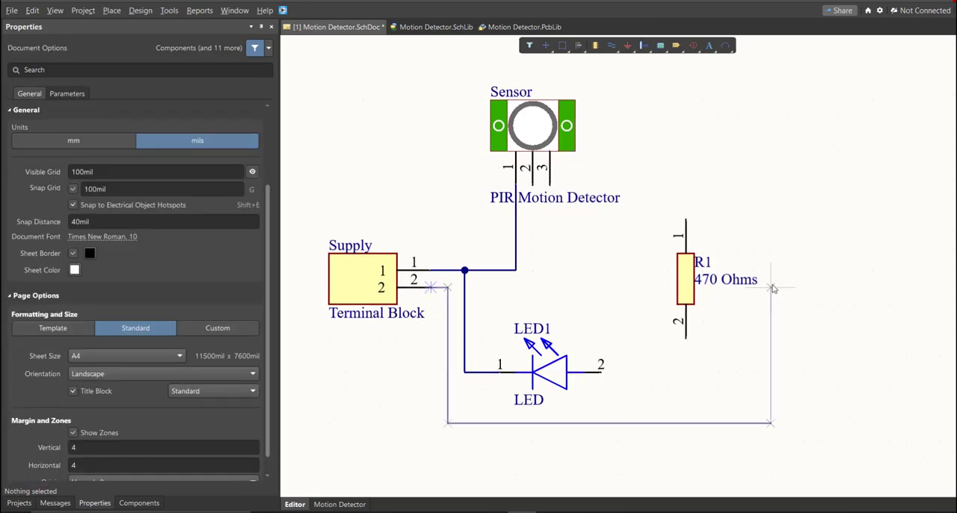
left_click(771, 186)
left_click(550, 185)
scroll(542, 254, "up", 1, "ctrl")
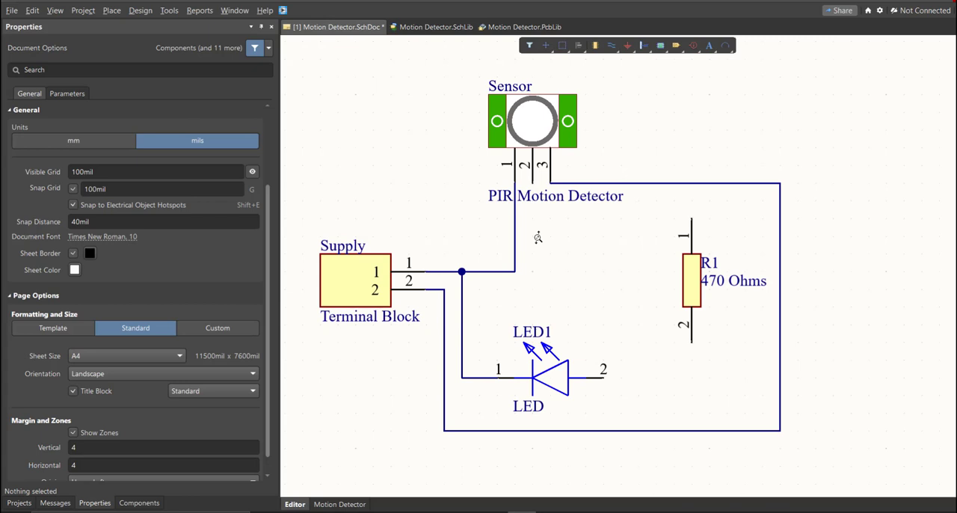
Wire Sensor pin 2 to R1 pin 1, and R1 pin 2 to LED1 pin 2.
left_click(532, 186)
left_click(692, 218)
left_click(691, 343)
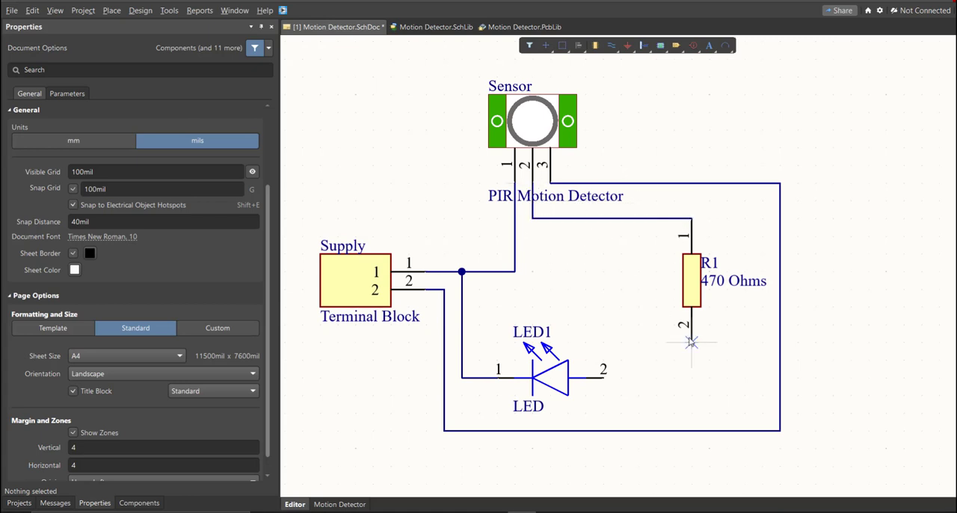
left_click(604, 377)
right_click(606, 379)
right_click_drag(570, 311, 570, 324)
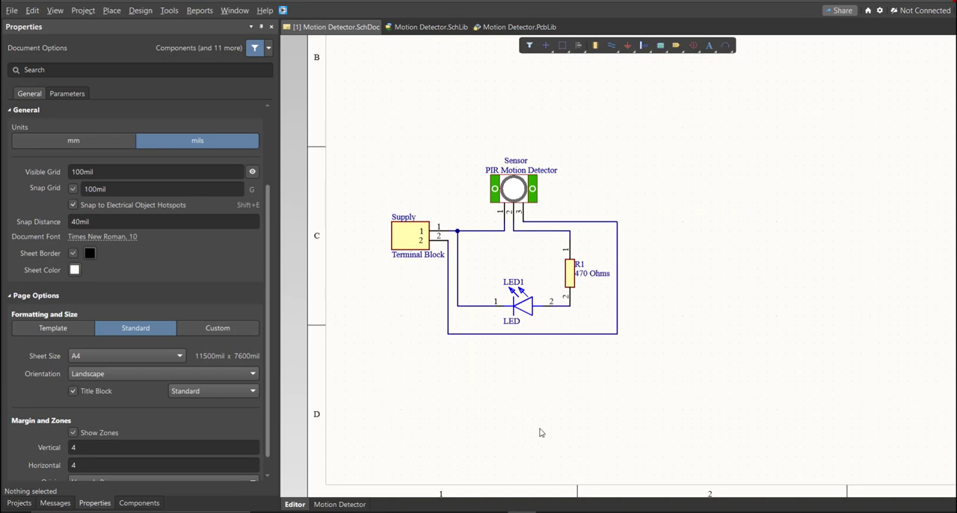
Switch the schematic's units to mm and set a custom sheet size of 150 mm wide by 120 mm high.
scroll(491, 384, "down", 4, "ctrl")
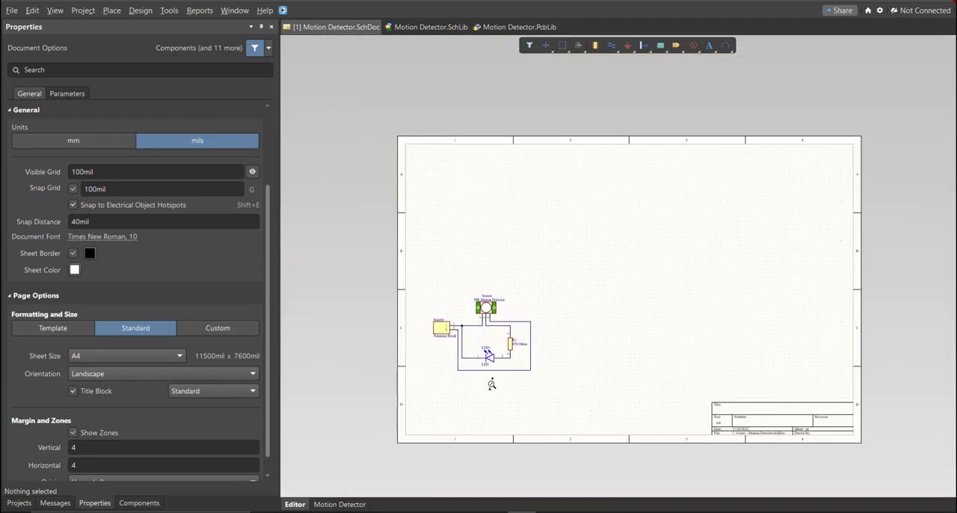
scroll(479, 378, "up", 3, "ctrl")
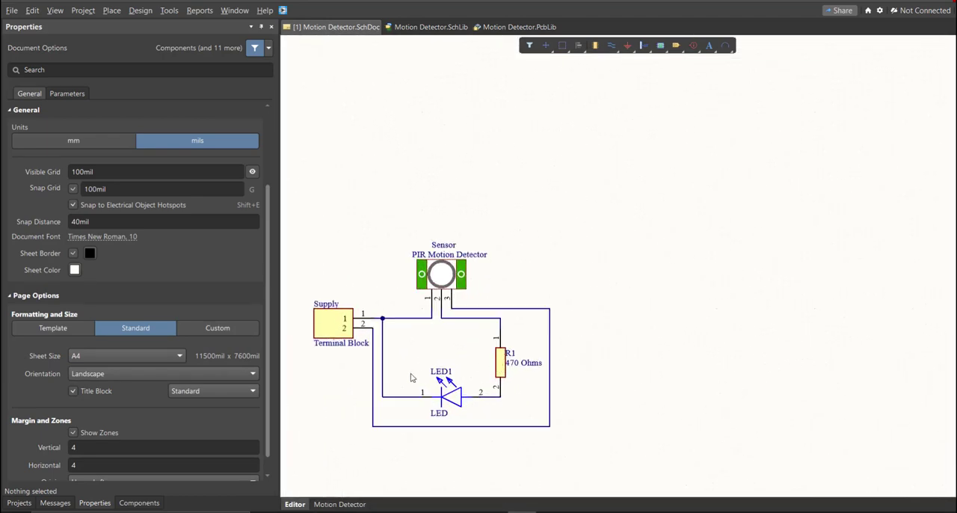
scroll(448, 385, "down", 5, "ctrl")
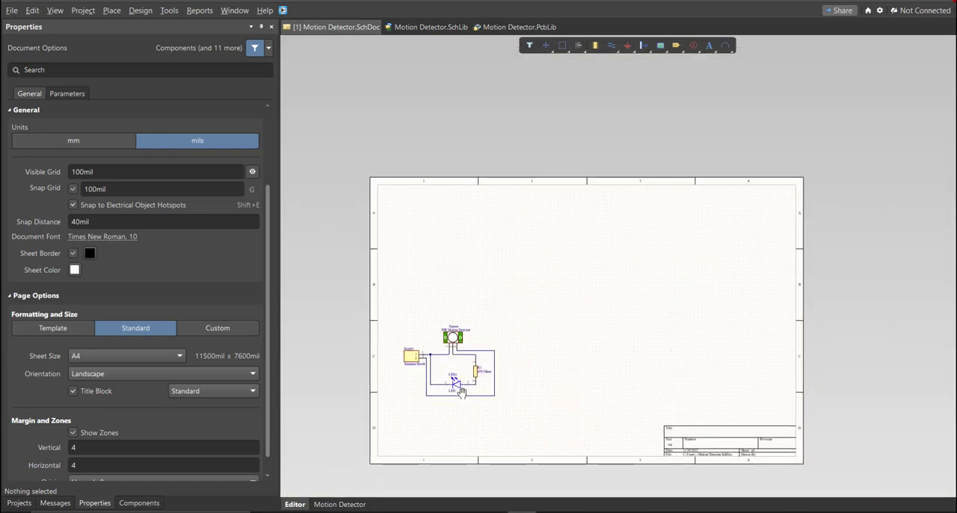
scroll(461, 392, "up", 1, "ctrl")
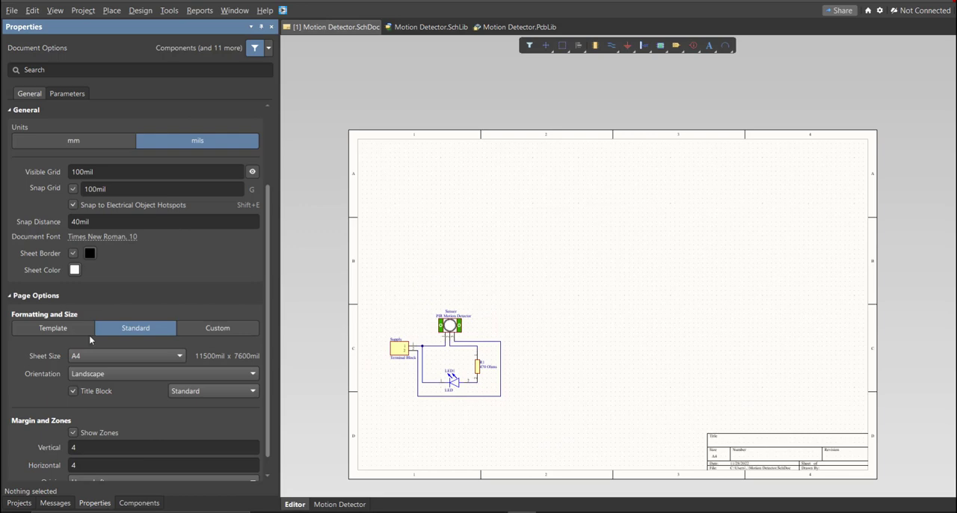
left_click(48, 139)
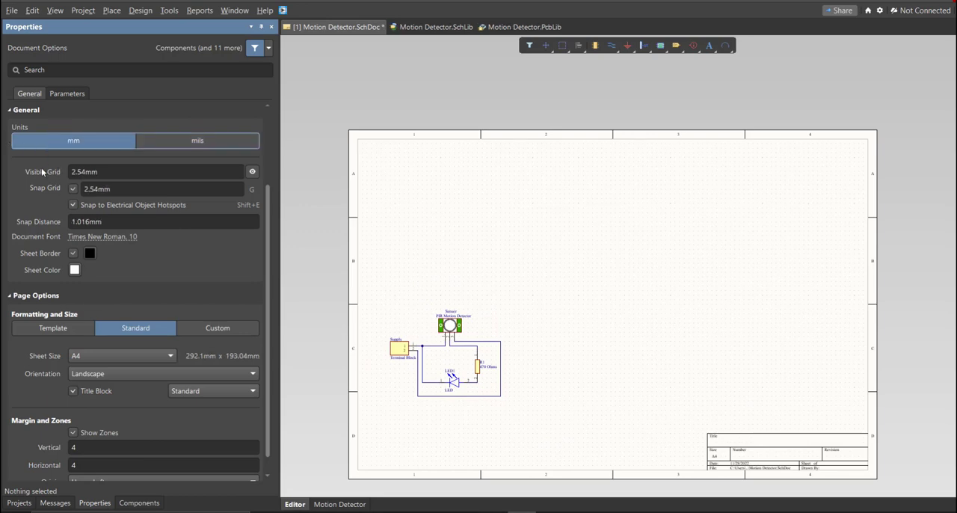
left_click(202, 327)
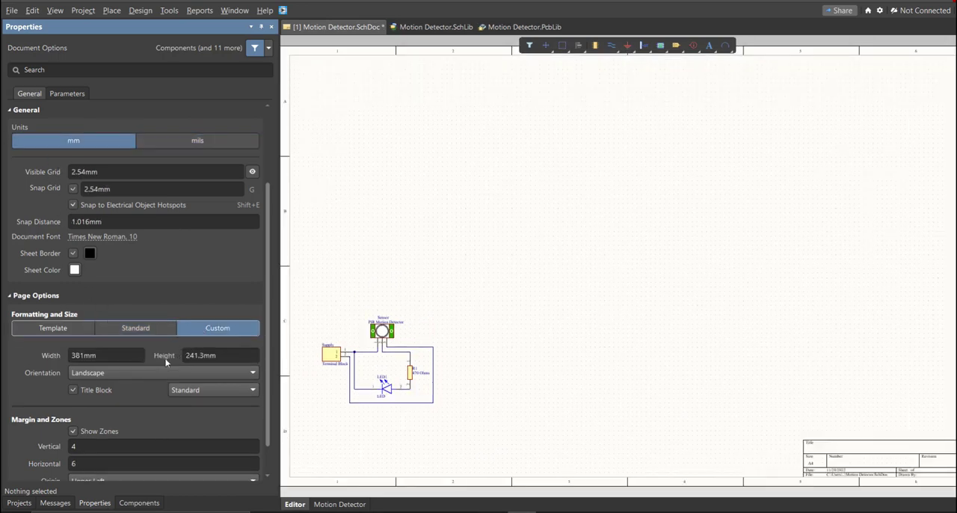
left_click(102, 355)
left_click(232, 355)
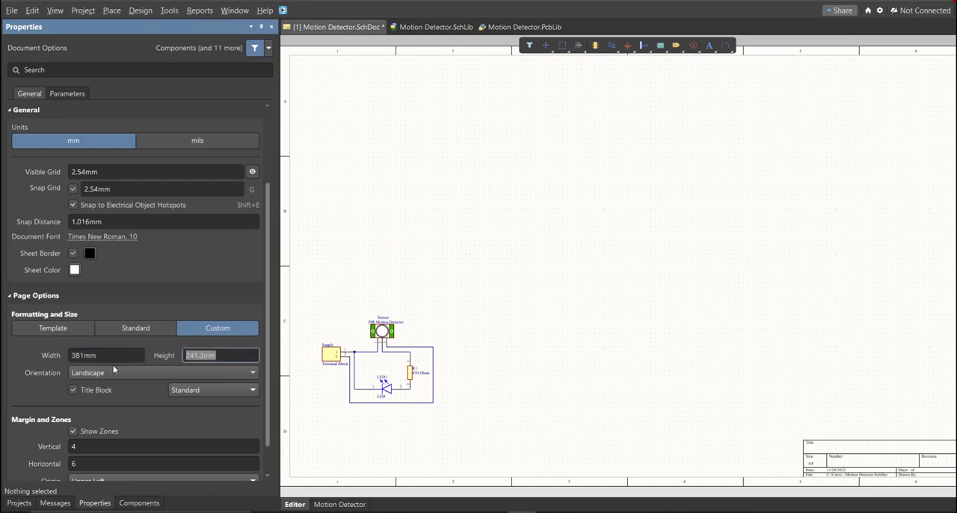
left_click(107, 355)
type("150")
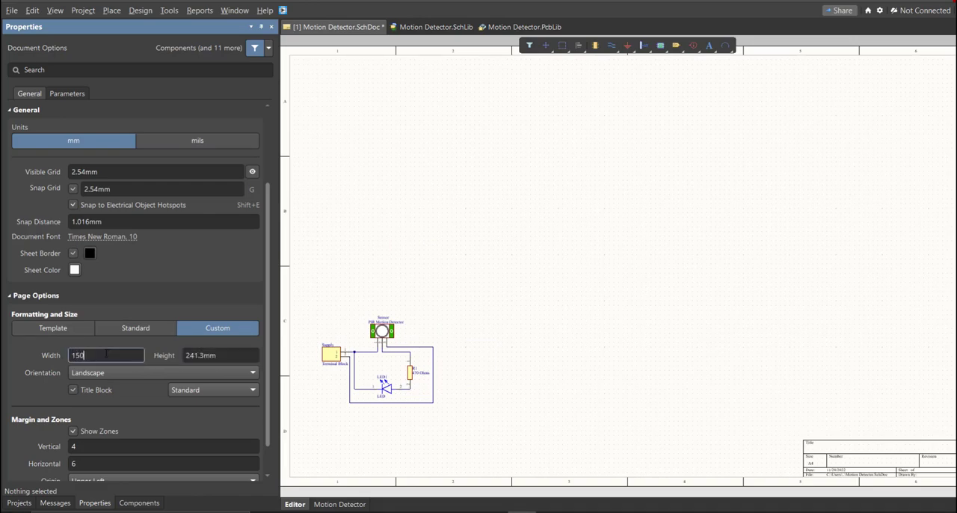
key("Tab")
type("120")
key("Return")
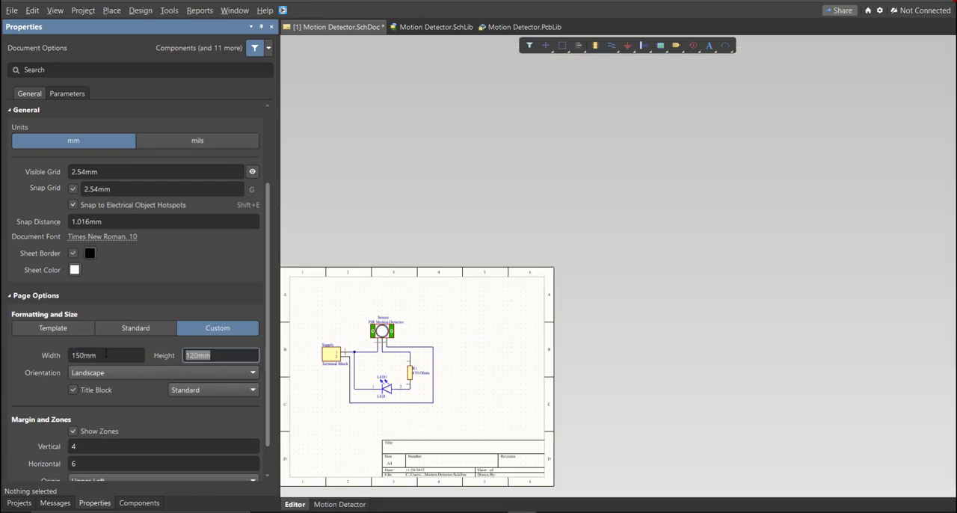
Set both the vertical and the horizontal sheet zones to 2.
left_click(97, 446)
type("2")
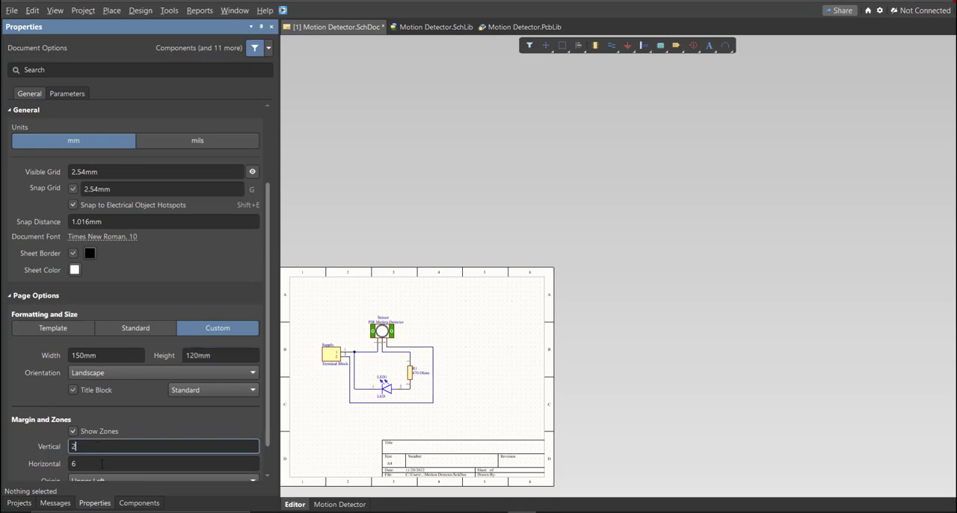
left_click(102, 463)
type("2")
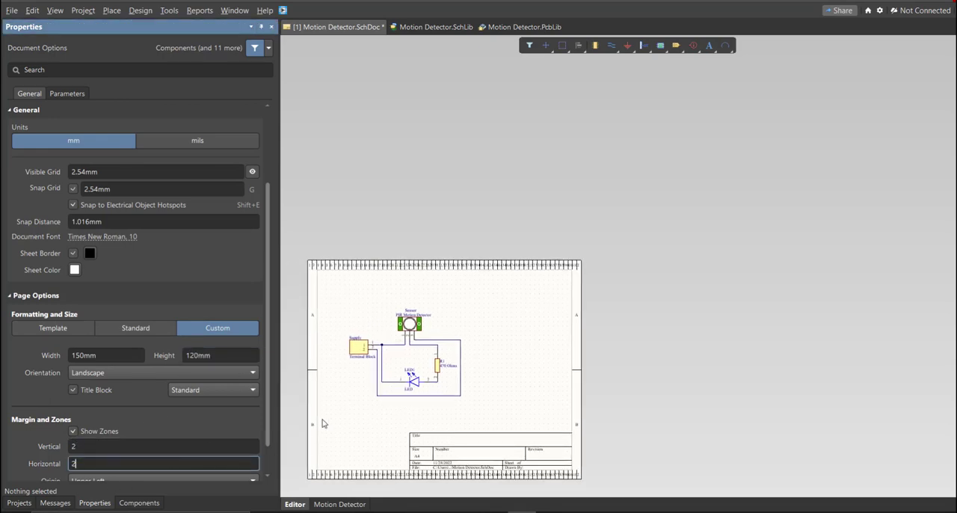
left_click(324, 423)
Select the whole circuit and move it closer to the middle of the sheet, above the title block.
scroll(333, 400, "up", 2, "ctrl")
right_click_drag(424, 382, 434, 390)
key("ctrl+a")
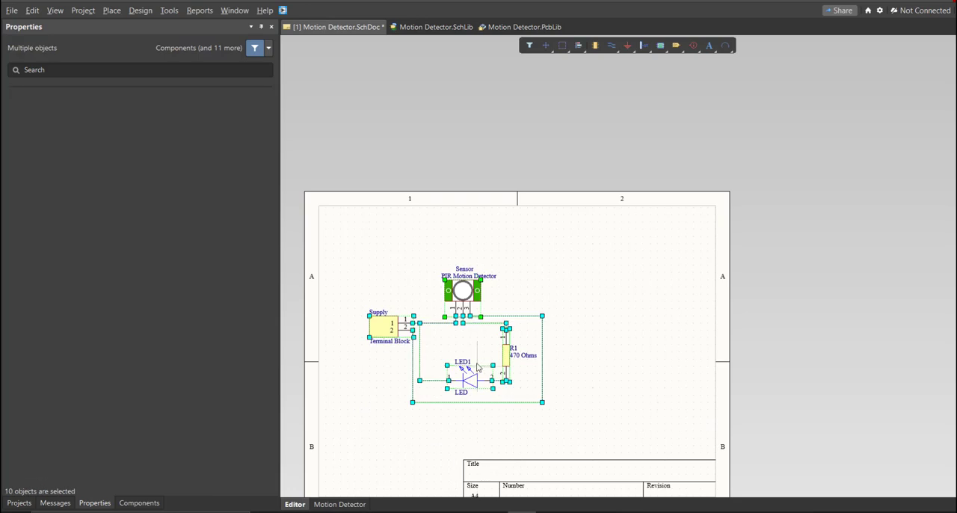
left_click_drag(471, 376, 521, 362)
left_click(457, 440)
right_click_drag(457, 440, 496, 401)
scroll(496, 395, "down", 2, "ctrl")
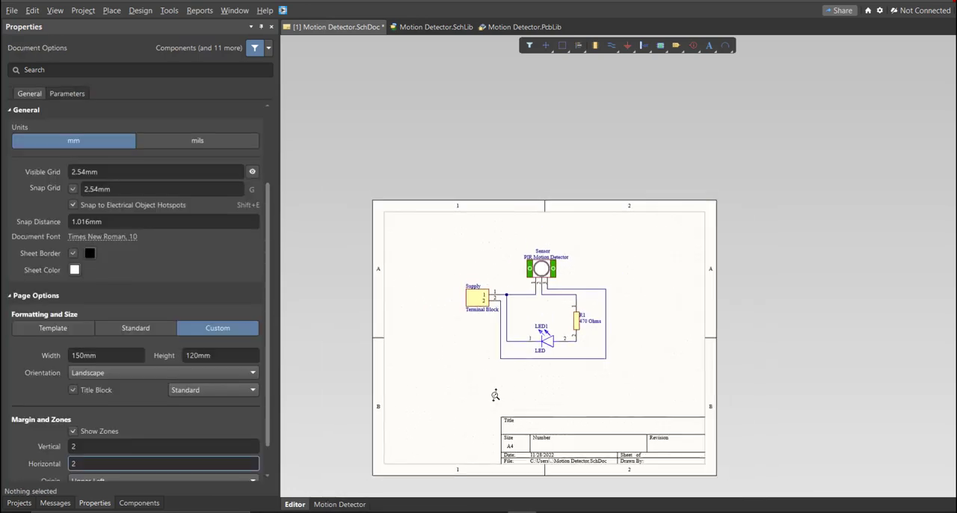
Validate the Motion Detector PCB project and save the schematic.
left_click(19, 503)
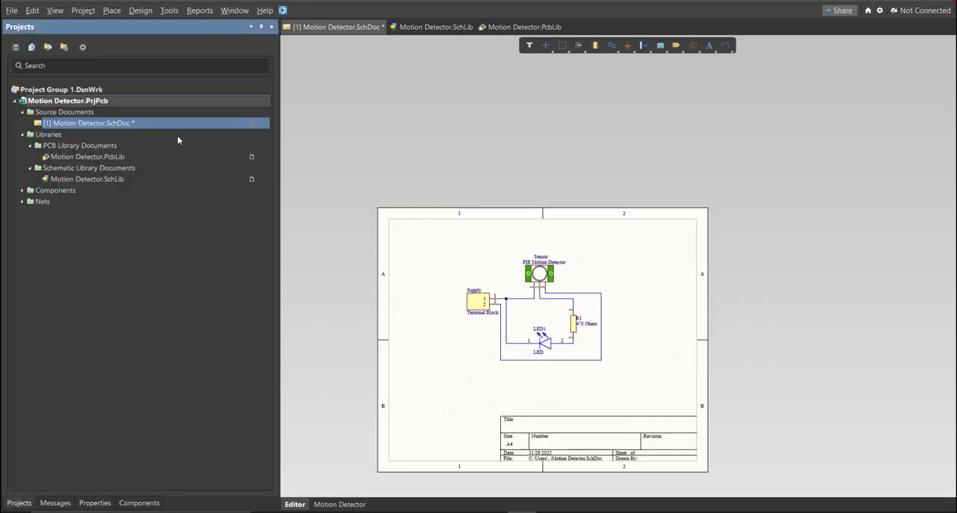
right_click(184, 102)
left_click(202, 114)
right_click_drag(378, 407, 372, 408)
key("ctrl+s")
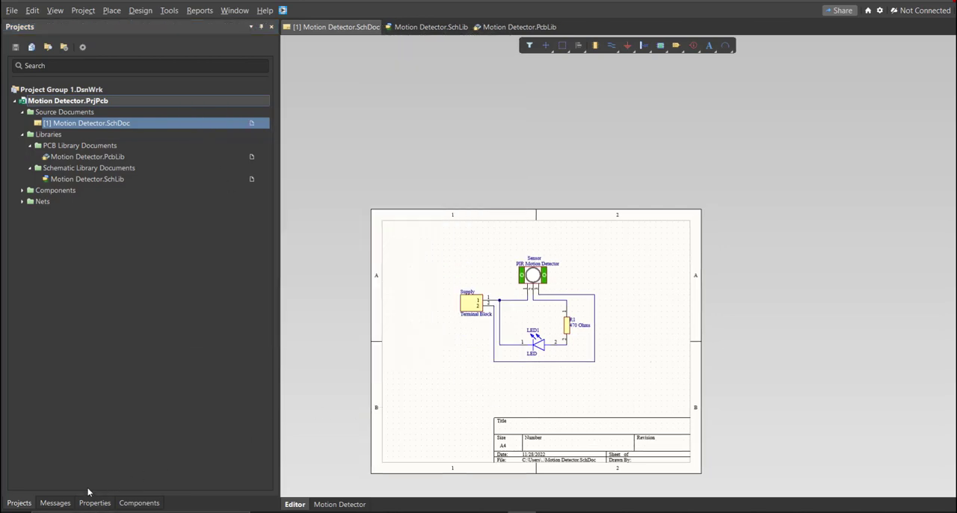
Examine the project's validation messages, resizing the message list to read them, and return to the project tree.
left_click(55, 503)
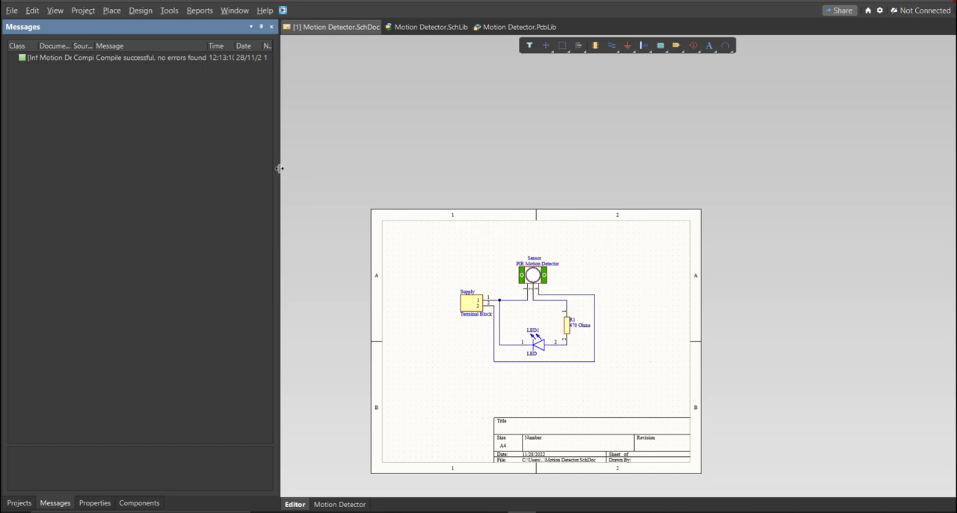
left_click_drag(278, 168, 433, 142)
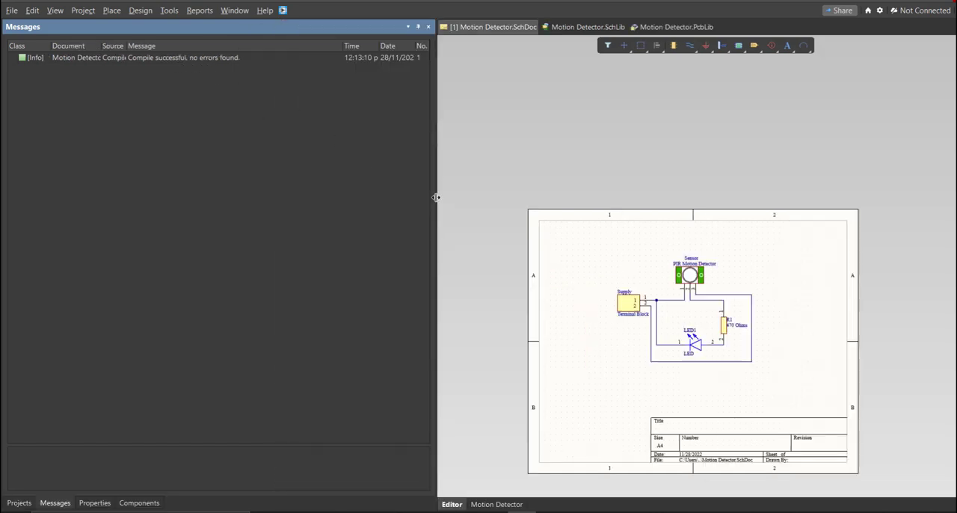
left_click_drag(435, 199, 233, 199)
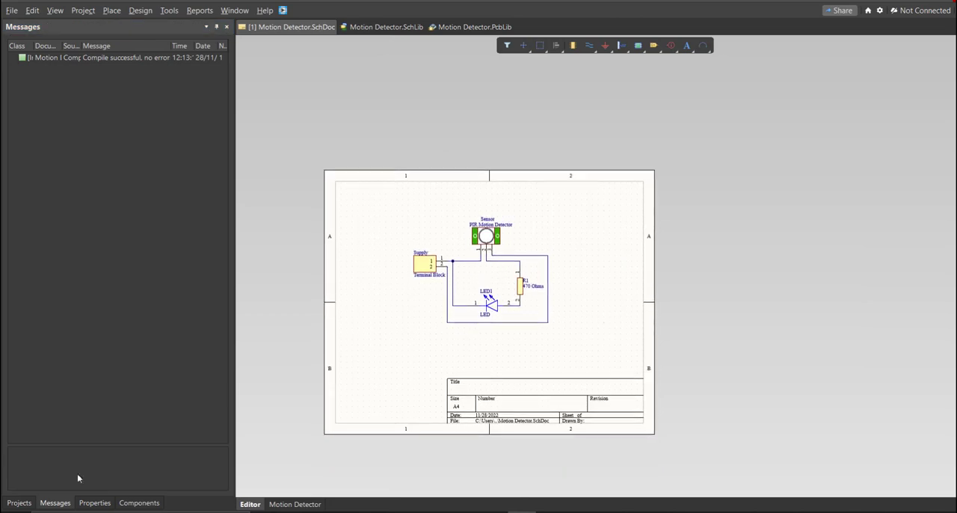
left_click(18, 503)
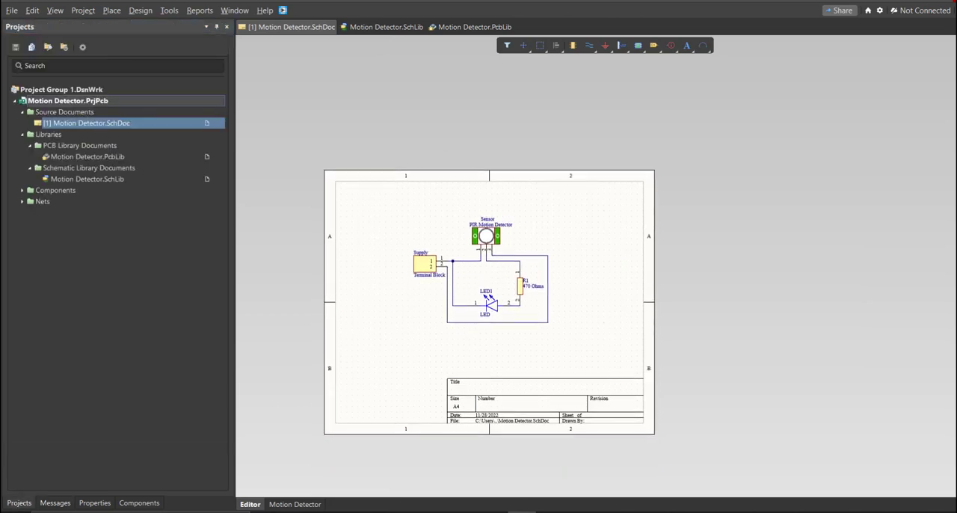
Add a new PCB document to the Motion Detector project.
scroll(461, 262, "up", 5, "ctrl")
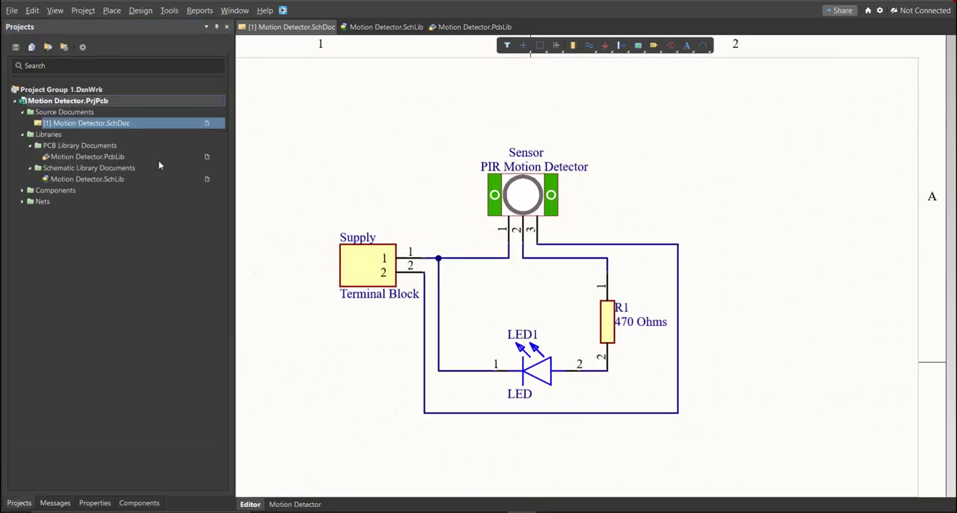
left_click(12, 11)
mouse_move(56, 41)
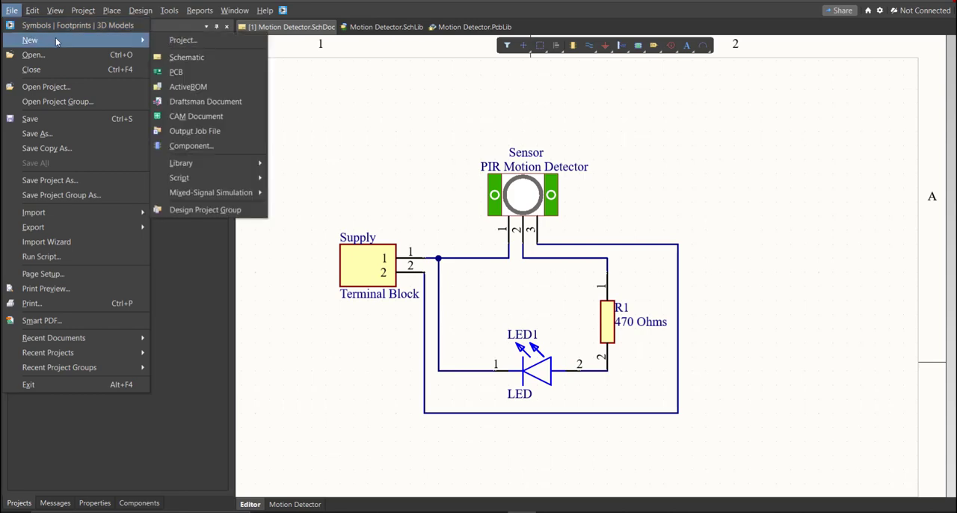
left_click(210, 70)
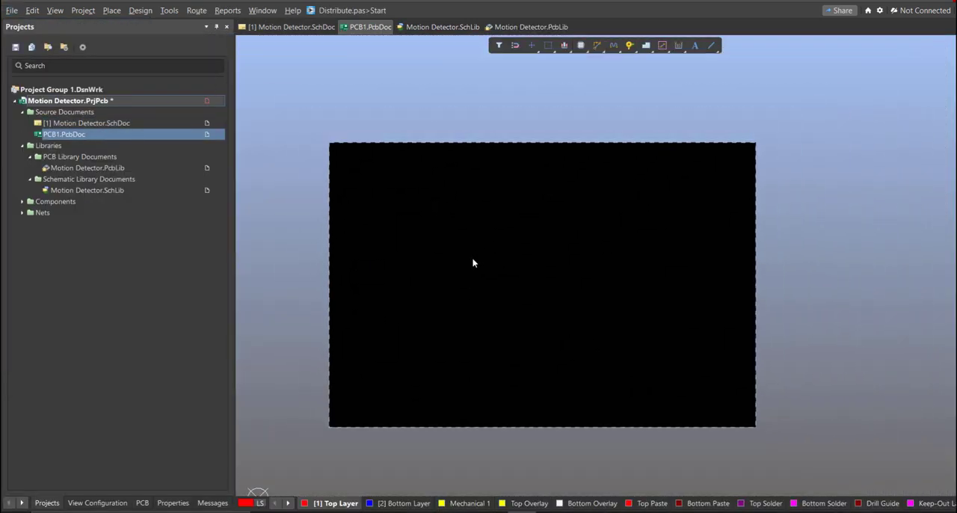
Save the new PCB document as Motion Detector in the Motion Detector folder, and save the project.
key("ctrl+s")
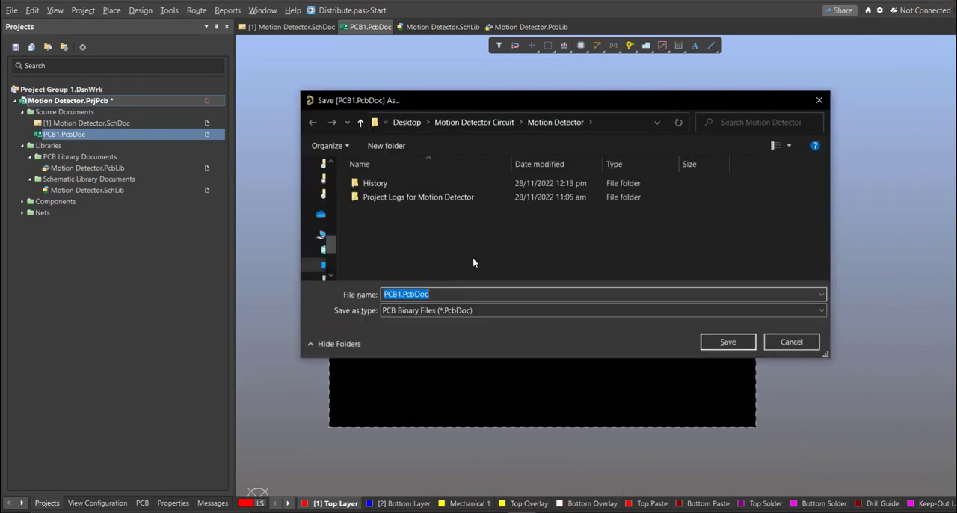
type("M")
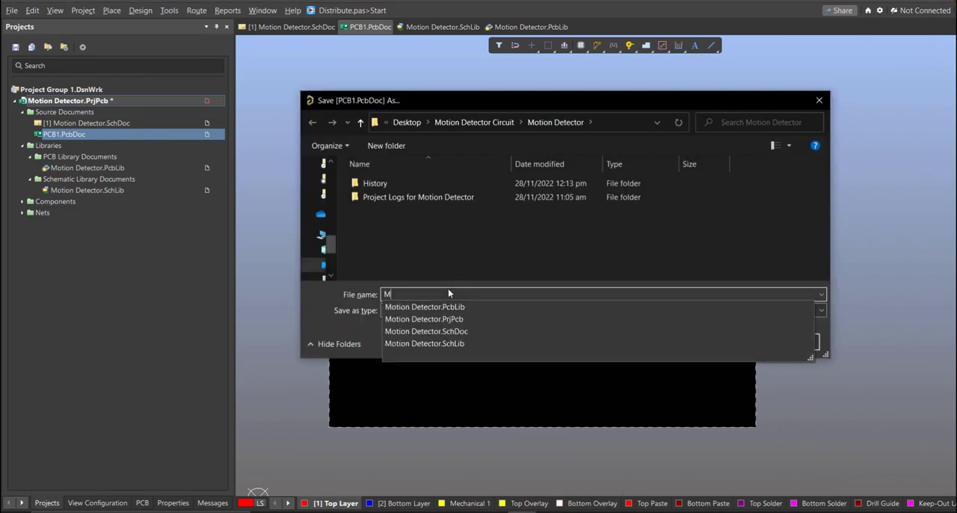
left_click(456, 306)
left_click(508, 295)
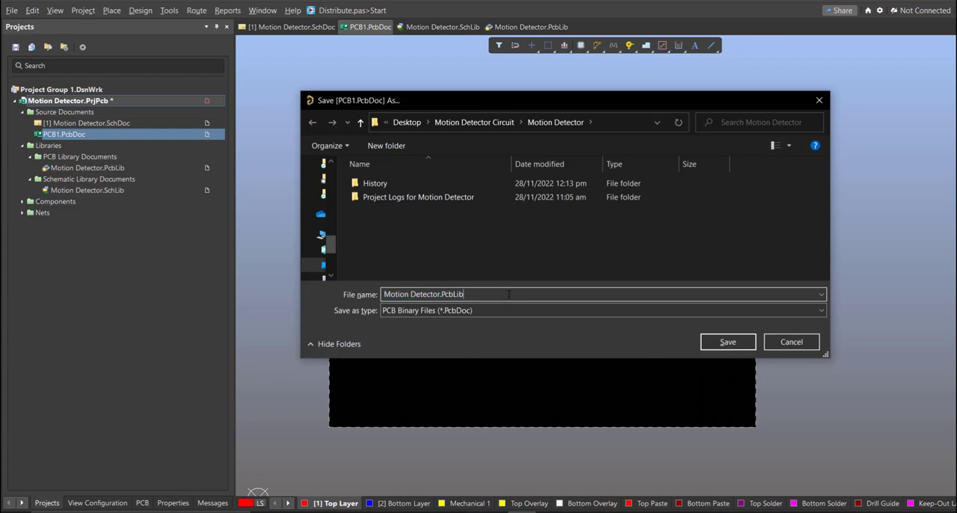
key("BackSpace")
key("BackSpace")
key("BackSpace")
key("BackSpace")
key("BackSpace")
key("BackSpace")
key("BackSpace")
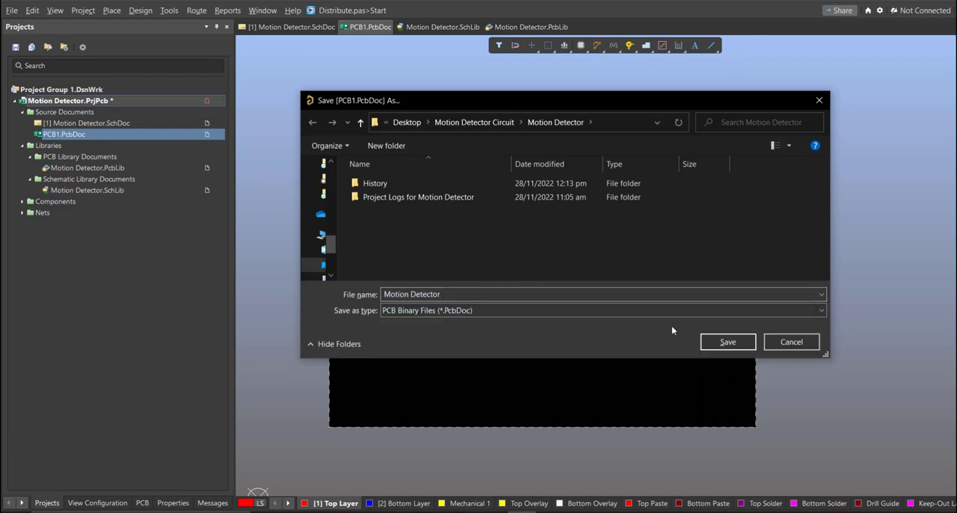
left_click(728, 341)
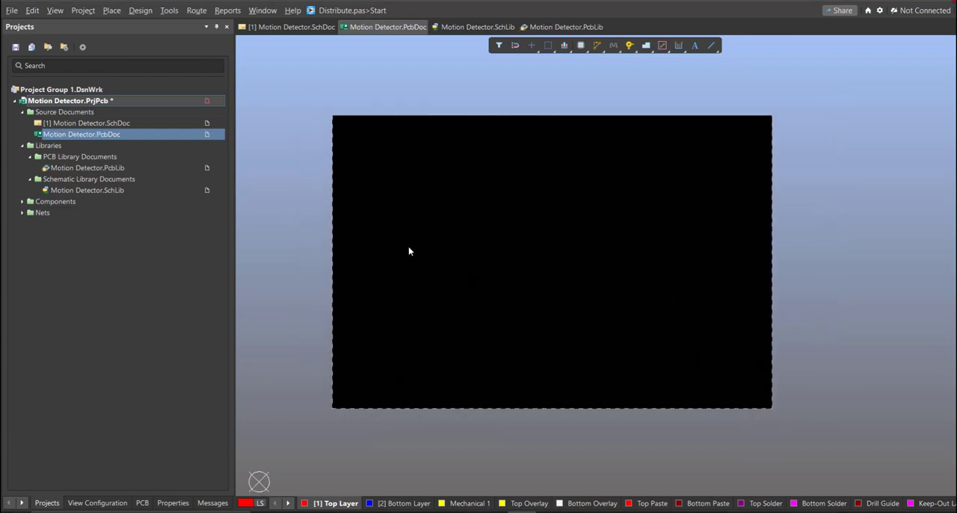
right_click(166, 103)
left_click(209, 143)
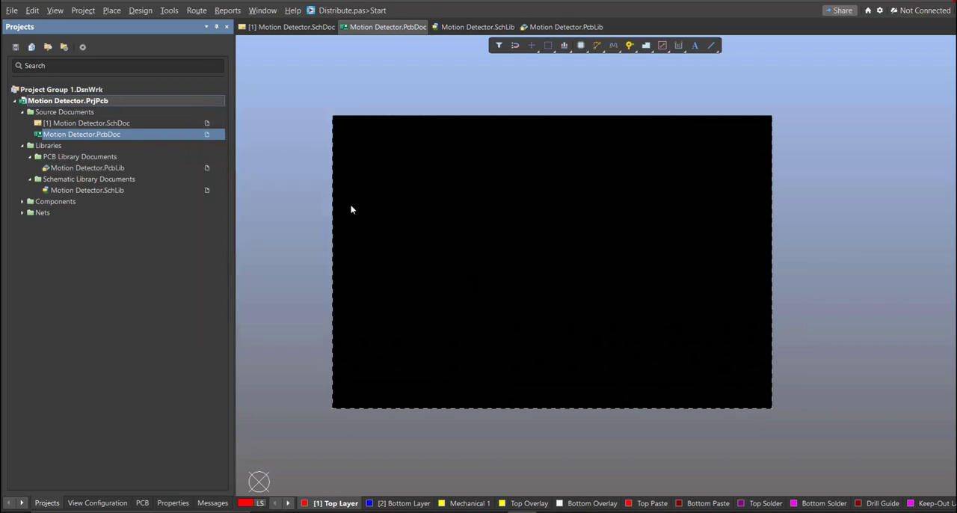
Update Motion Detector.PcbDoc from Motion Detector.SchDoc, validating and executing all the listed engineering changes.
scroll(477, 239, "up", 1, "ctrl")
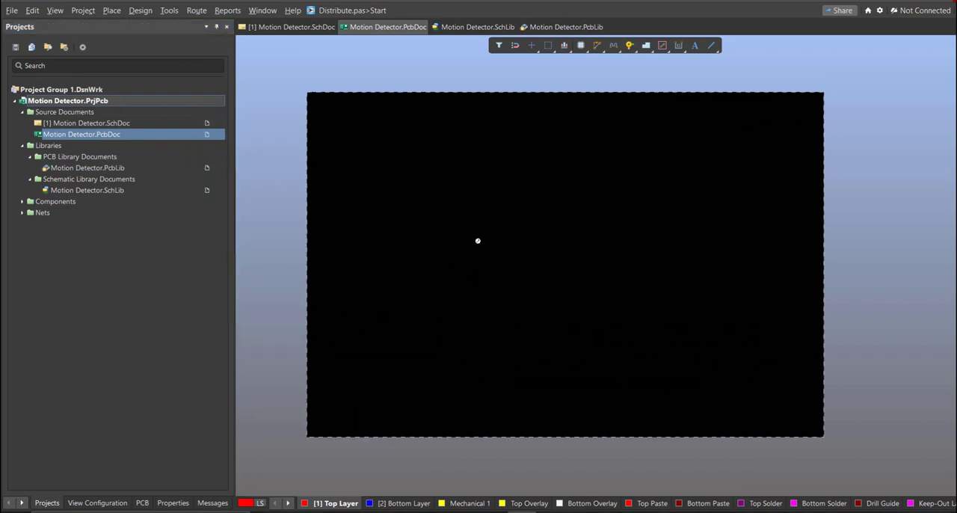
double_click(180, 122)
scroll(368, 215, "down", 2, "ctrl")
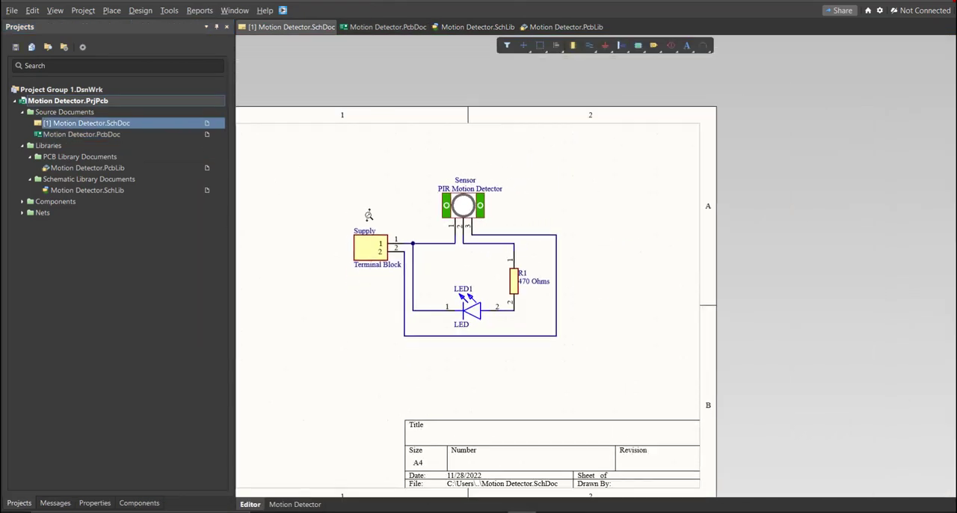
right_click_drag(398, 261, 437, 234)
scroll(437, 234, "down", 1, "ctrl")
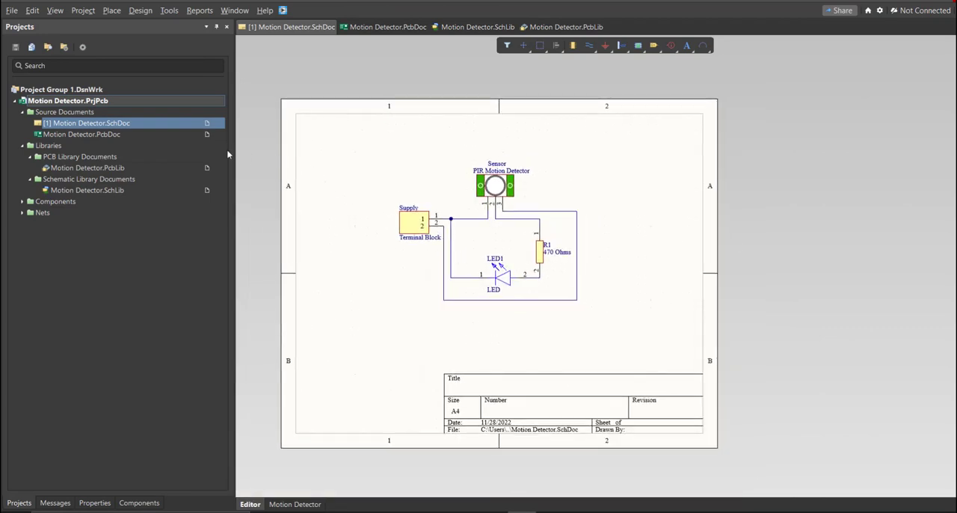
left_click(140, 10)
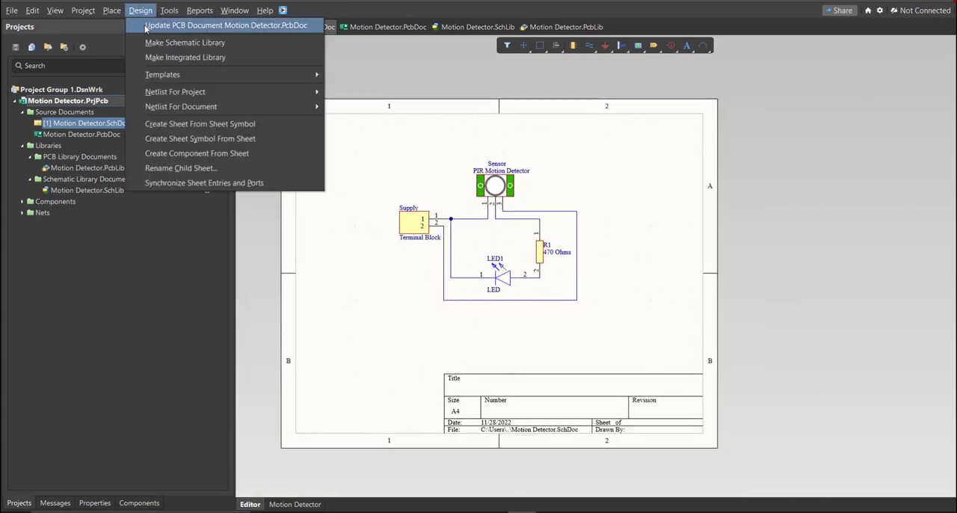
left_click(147, 27)
left_click_drag(342, 98, 334, 115)
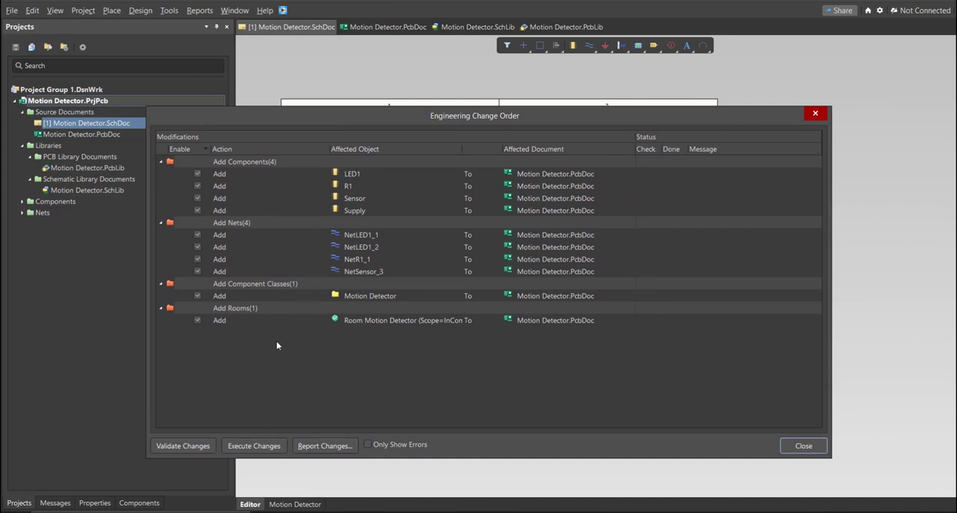
left_click(199, 446)
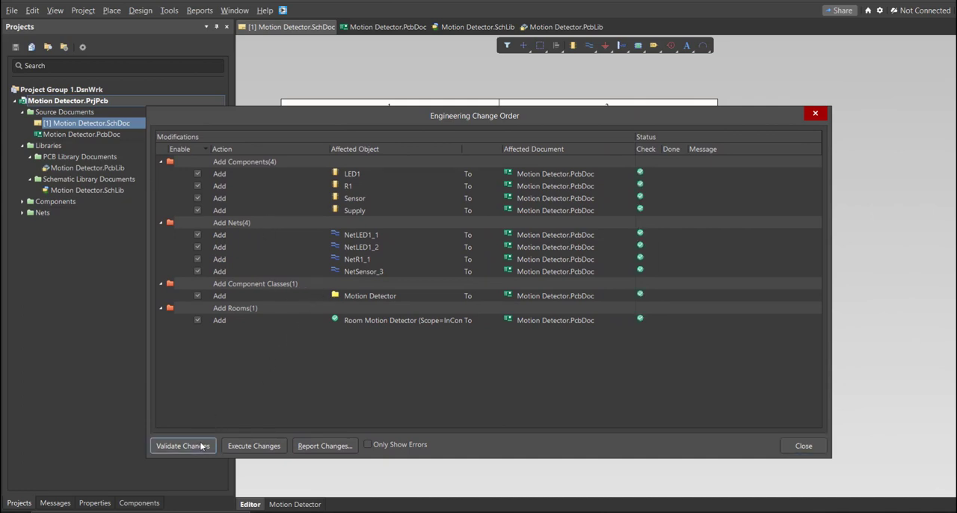
left_click(243, 445)
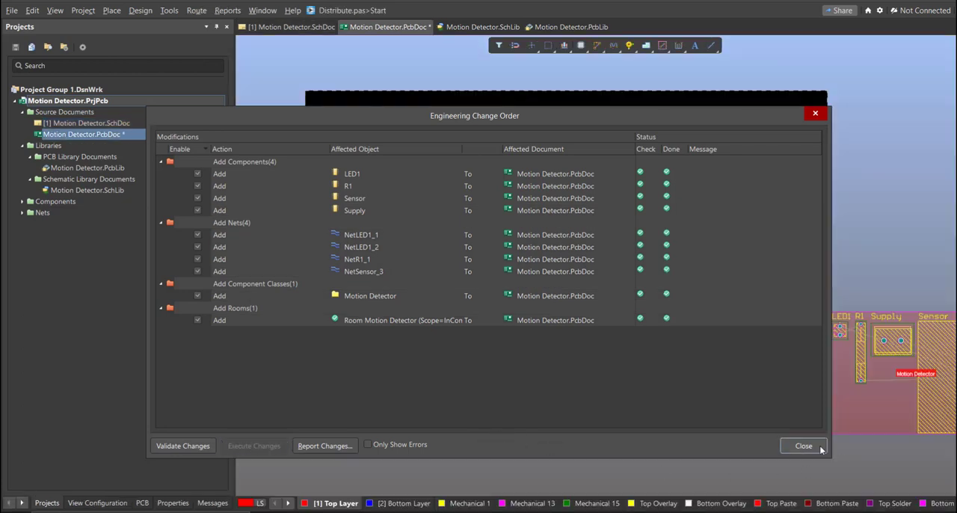
Close the engineering change order and move the Sensor onto the board, rotating it into position.
left_click(803, 445)
scroll(718, 415, "down", 2, "ctrl")
left_click_drag(832, 402, 446, 385)
key("space")
Move R1, LED1 and Supply onto the board beside the Sensor, rotating parts as needed to form an upright row.
key("space")
key("space")
key("space")
left_click_drag(785, 365, 497, 364)
key("space")
key("space")
key("space")
left_click_drag(749, 359, 436, 401)
key("Escape")
scroll(739, 370, "up", 2, "ctrl")
scroll(368, 379, "up", 3, "ctrl")
right_click_drag(464, 437, 601, 369)
left_click_drag(664, 361, 648, 365)
right_click_drag(549, 361, 553, 348)
scroll(553, 348, "up", 1, "ctrl")
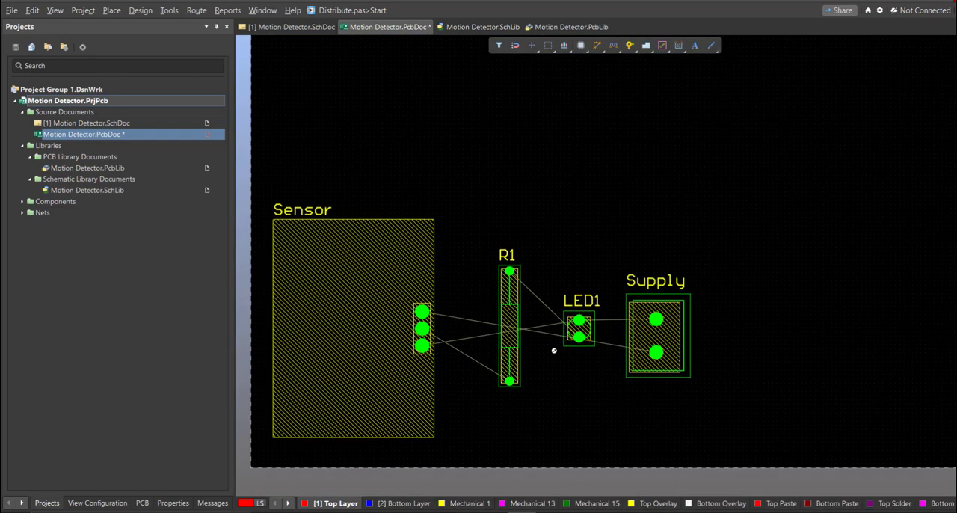
Move R1, LED1 and Supply closer to the Sensor and delete the Motion Detector room outside the board.
left_click_drag(508, 382, 469, 395)
left_click_drag(576, 338, 520, 359)
left_click_drag(659, 352, 594, 366)
scroll(607, 349, "down", 4, "ctrl")
right_click_drag(681, 362, 630, 399)
scroll(630, 399, "down", 1, "ctrl")
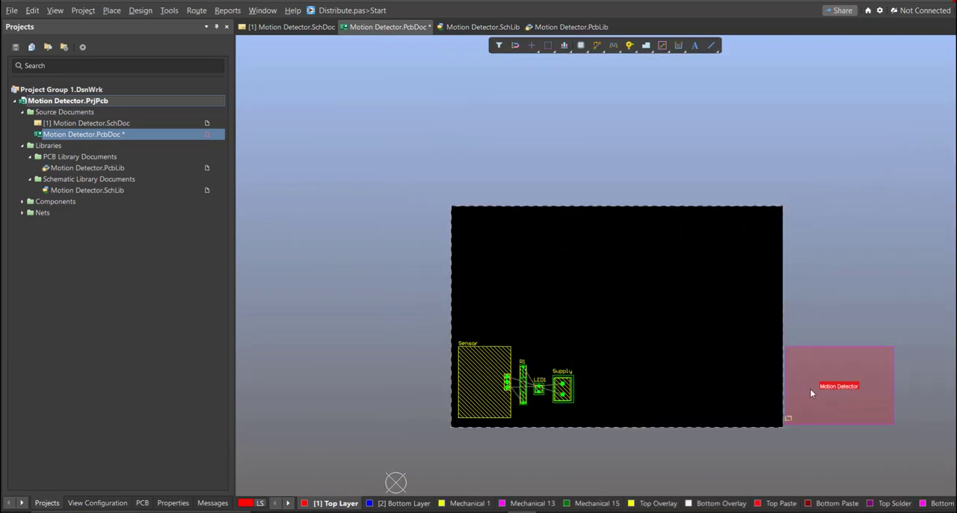
left_click(810, 388)
Edit the board shape in board planning mode, pulling the right edge in close to the Supply connector.
key("1")
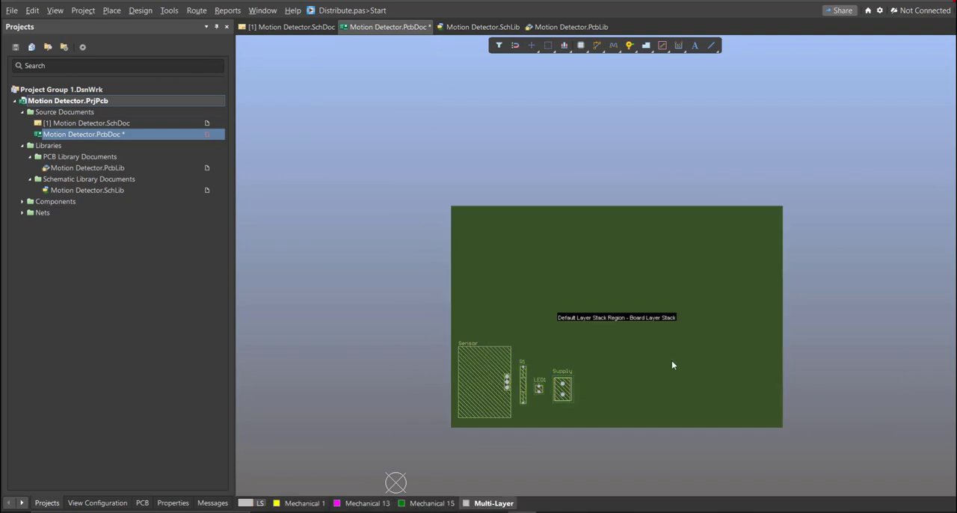
left_click(114, 11)
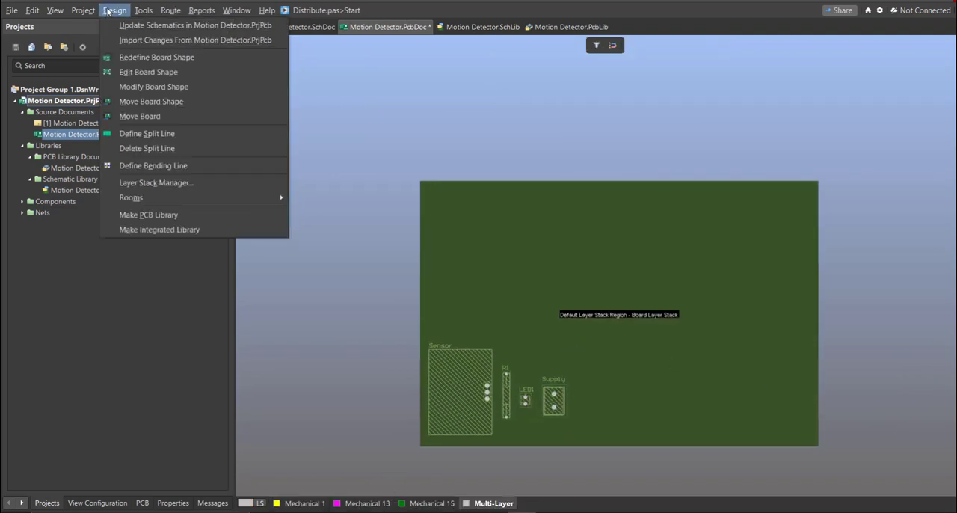
left_click(152, 72)
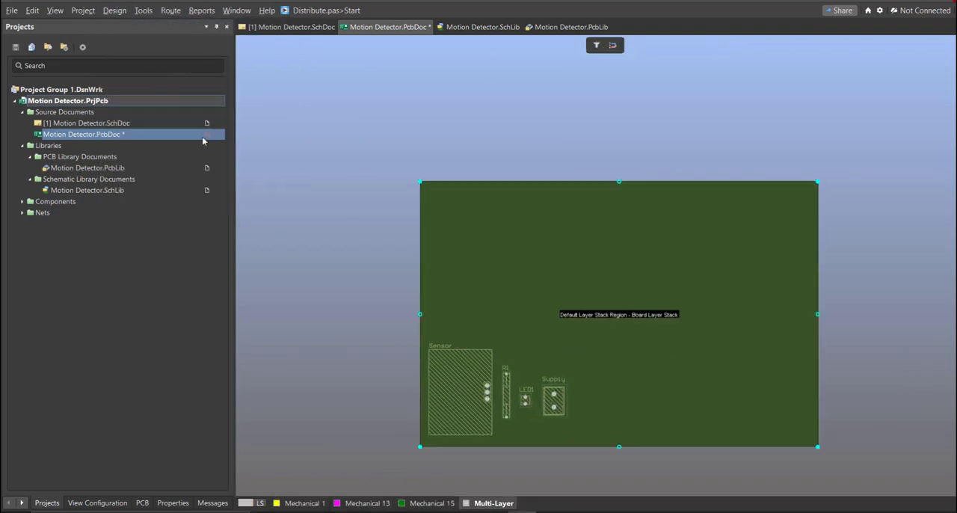
scroll(569, 349, "up", 2, "ctrl")
scroll(458, 301, "down", 1, "ctrl")
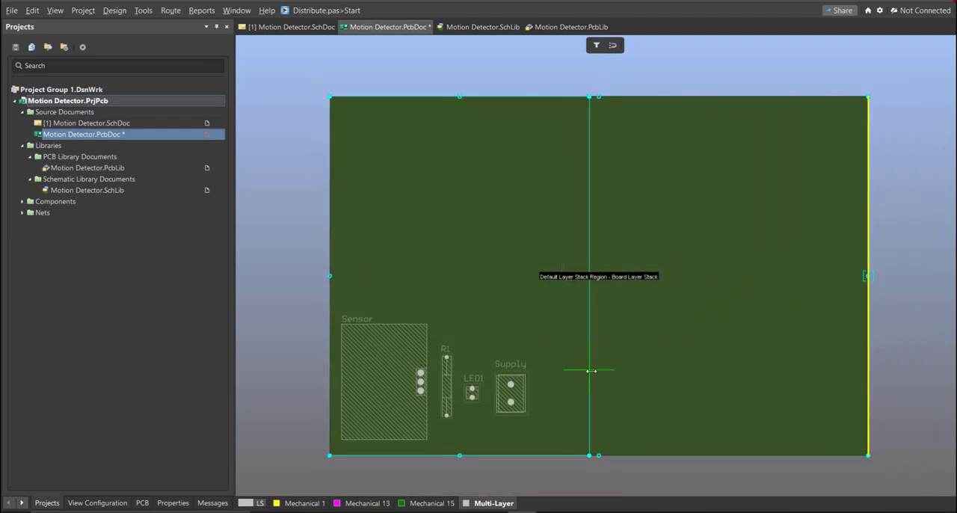
left_click_drag(591, 370, 601, 370)
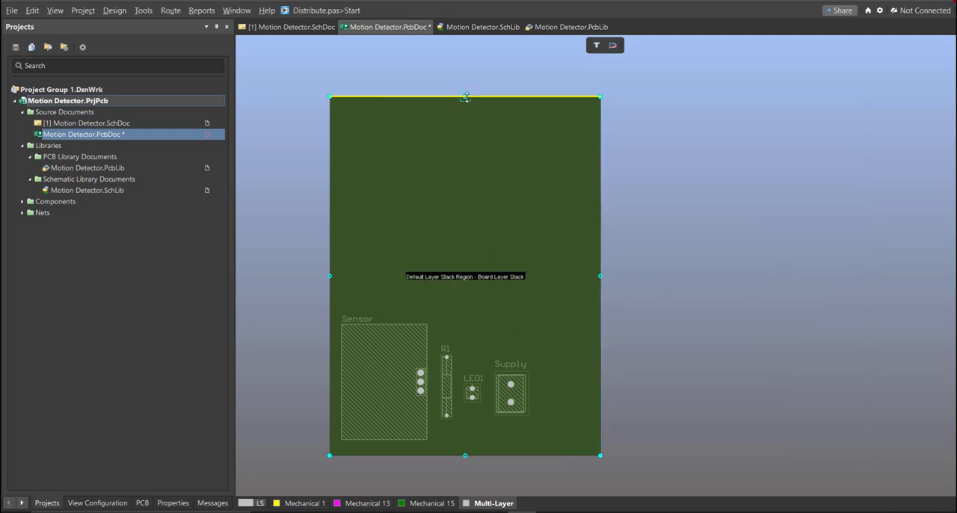
Pull the board's top and bottom edges in close around the components and return to the 2D layout view.
scroll(446, 341, "up", 2, "ctrl")
mouse_move(447, 291)
left_mouse_down()
mouse_move(446, 341)
mouse_move(446, 284)
left_mouse_up()
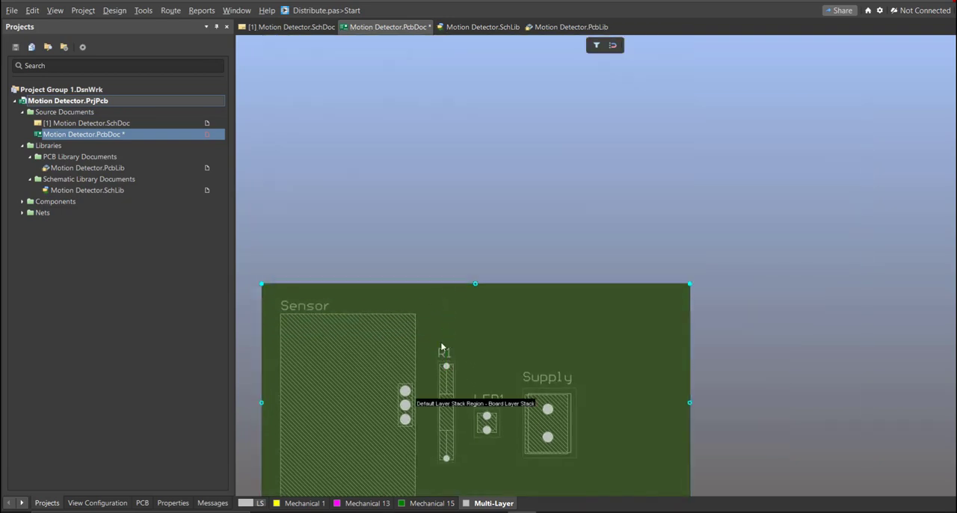
right_click_drag(463, 366, 491, 284)
scroll(491, 284, "down", 1, "ctrl")
scroll(494, 317, "up", 1, "ctrl")
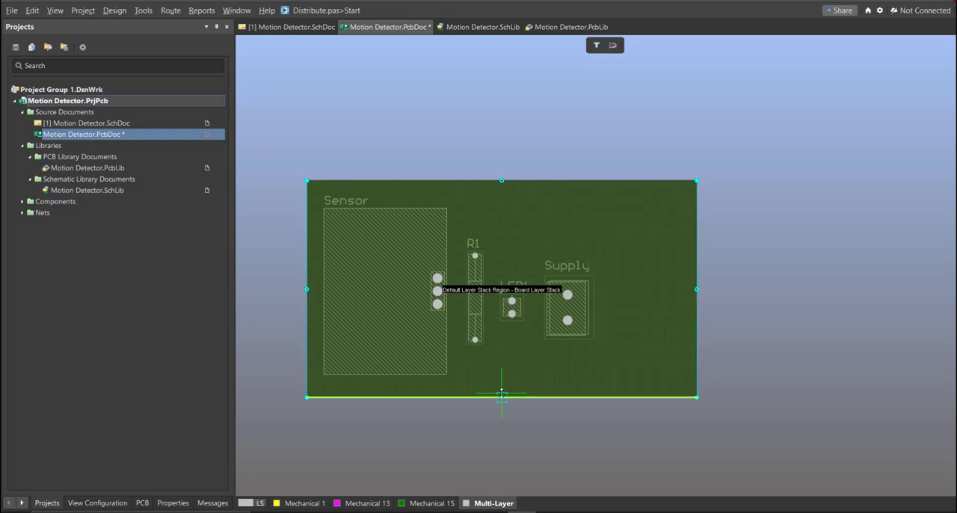
left_click_drag(503, 392, 502, 389)
left_click_drag(499, 182, 497, 193)
key("2")
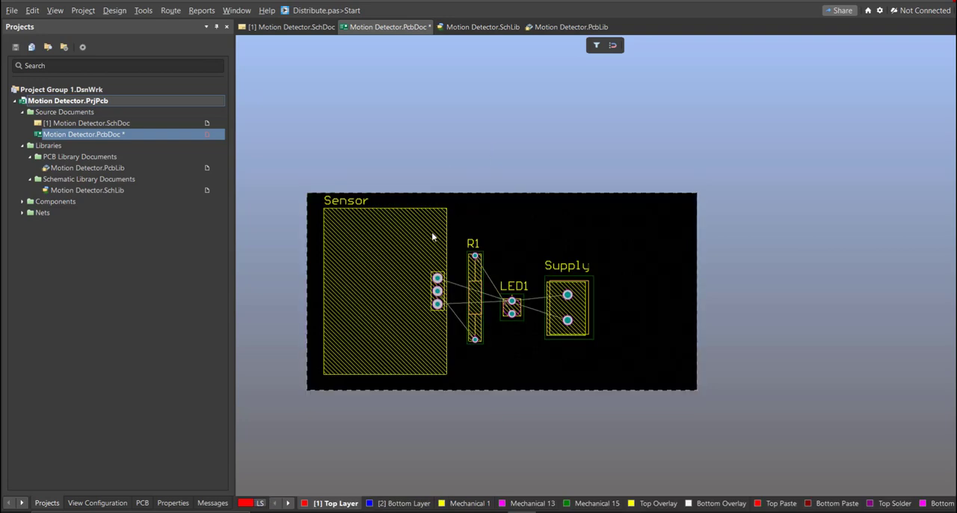
left_click_drag(558, 346, 557, 329)
scroll(587, 359, "down", 2, "ctrl")
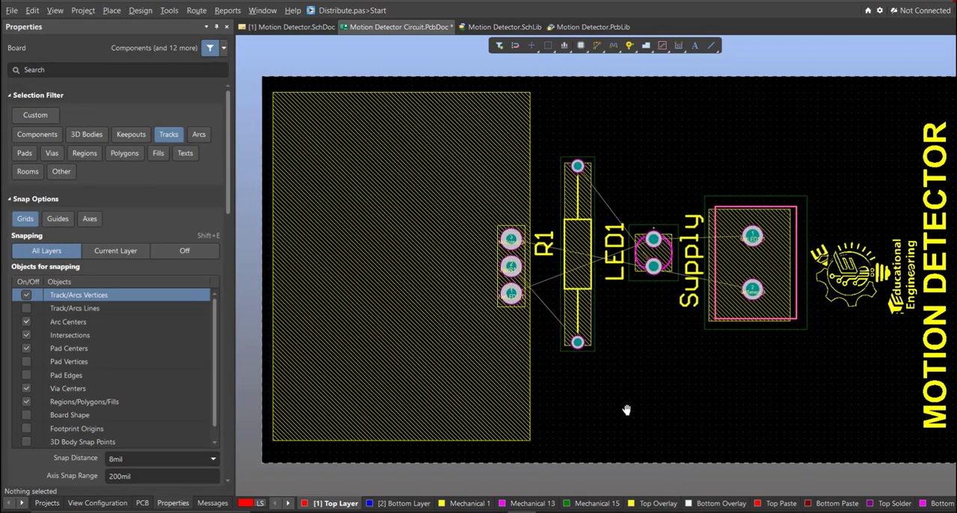
Route NetLED1_1 interactively on the Top Layer from Sensor pad 1 diagonally across R1 to LED1 pad 1.
right_click_drag(530, 293, 679, 409)
scroll(686, 402, "up", 1, "ctrl")
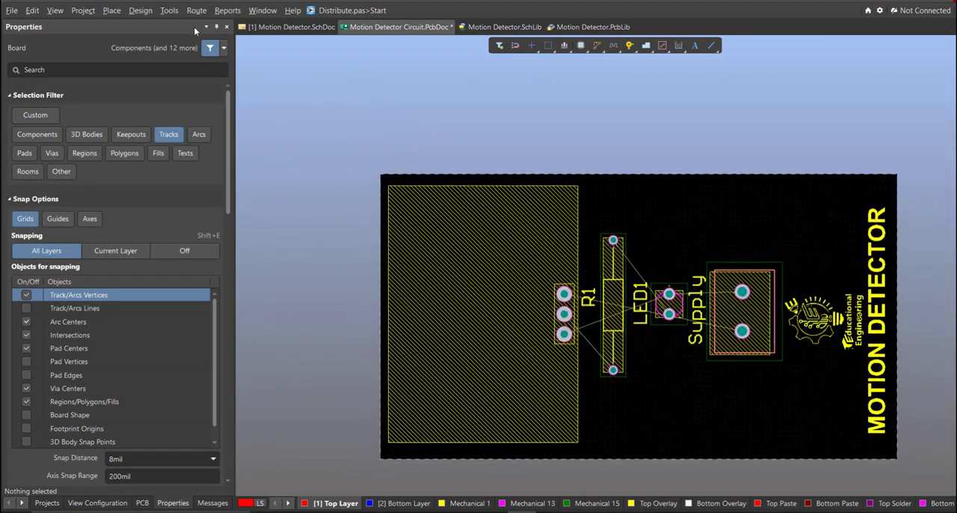
left_click(197, 11)
left_click(215, 40)
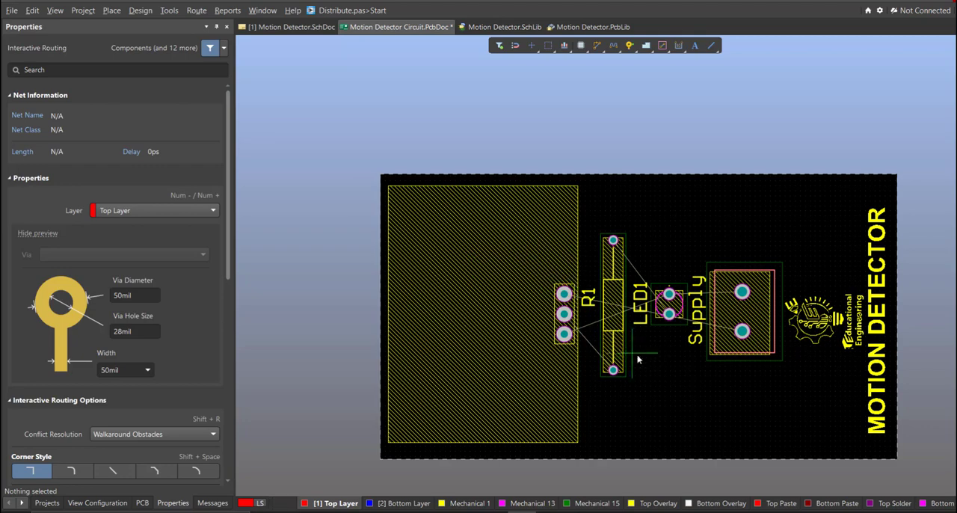
scroll(637, 359, "up", 3, "ctrl")
right_click_drag(564, 387, 701, 440)
scroll(701, 439, "up", 2, "ctrl")
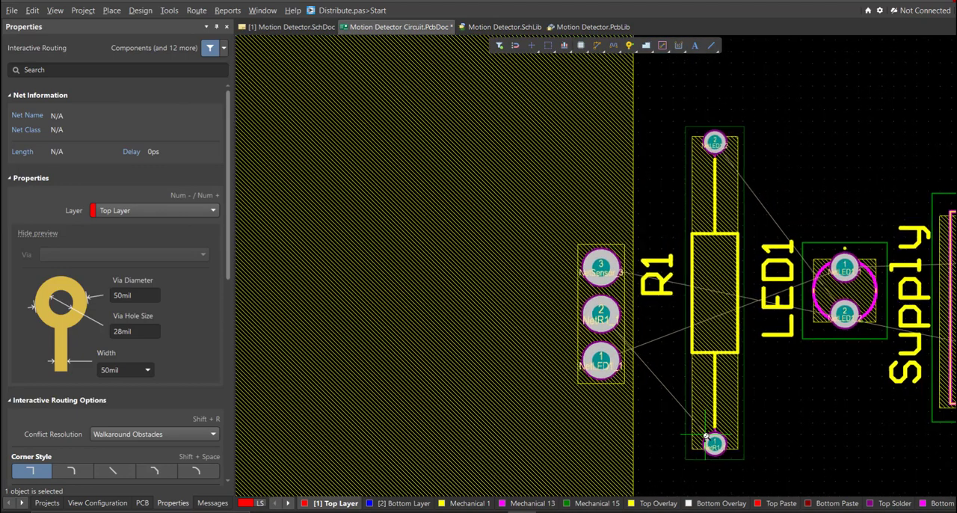
left_click(598, 360)
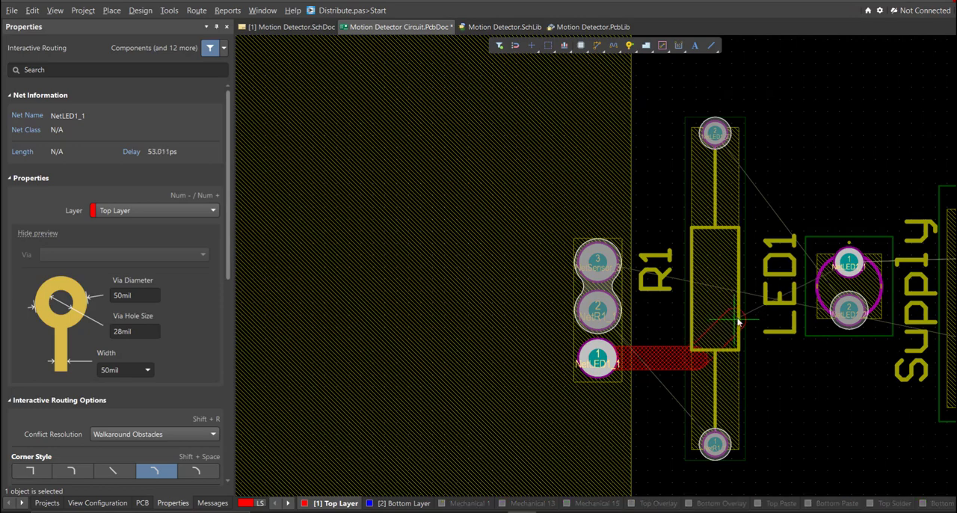
scroll(846, 262, "up", 4, "ctrl")
left_click(847, 262)
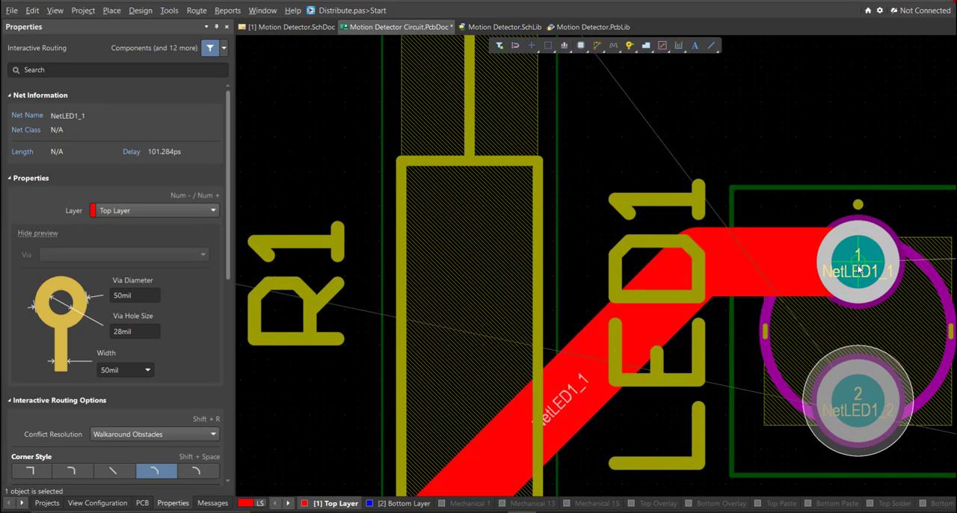
Route NetR1_1 on the Top Layer from R1 pad 1 around Sensor pad 1 to Sensor pad 2.
scroll(735, 268, "down", 5, "ctrl")
scroll(667, 371, "up", 1, "ctrl")
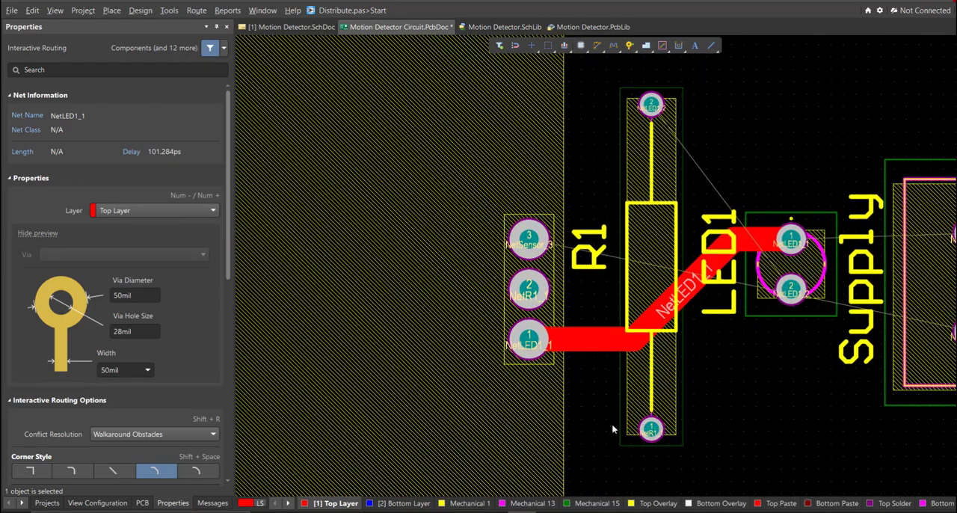
left_click(612, 429)
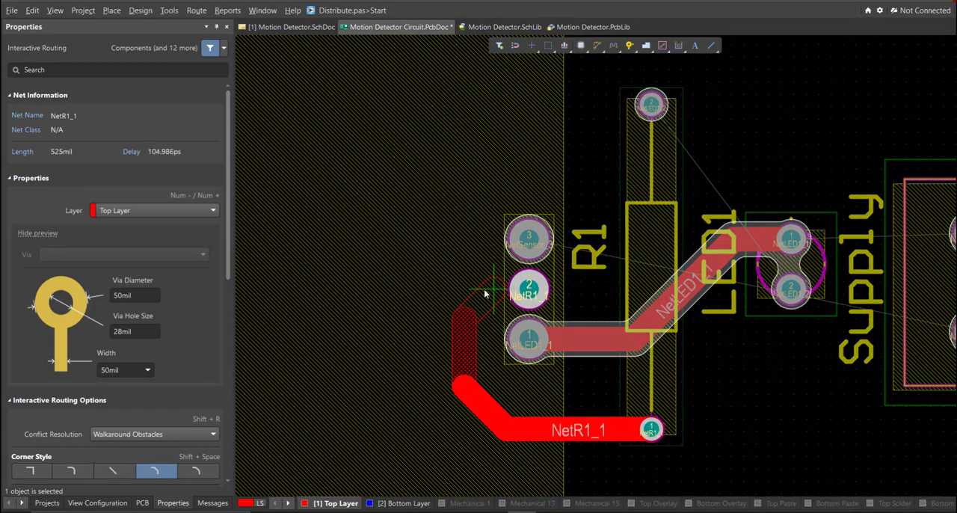
Route NetSensor_3 on the Top Layer from Sensor pad 3 around the outside of the NetR1_1 track to Supply pad 2.
left_click(518, 247)
left_click(508, 242)
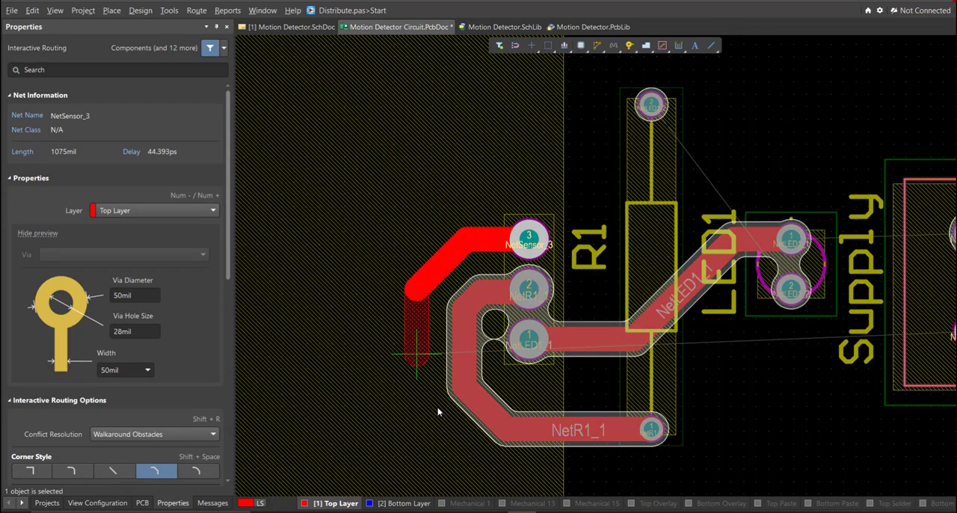
scroll(450, 446, "down", 2, "ctrl")
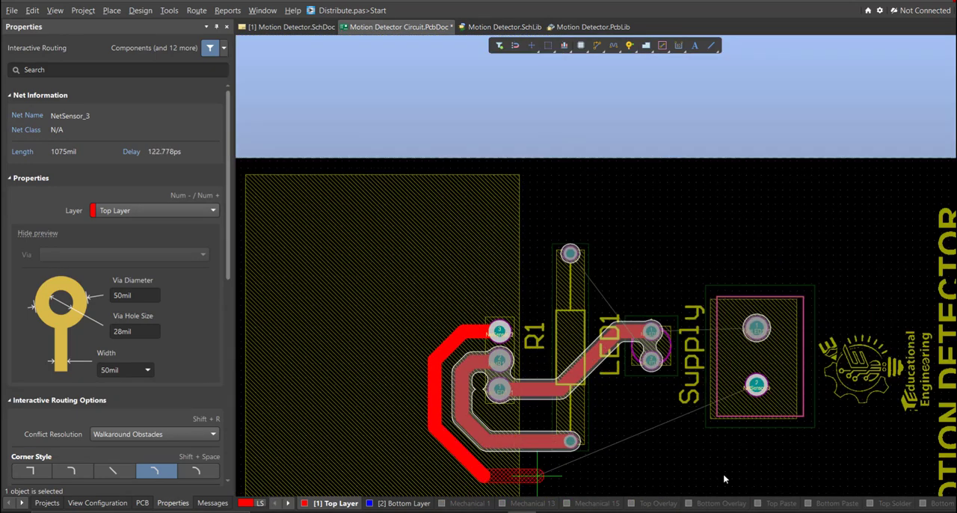
left_click(757, 385)
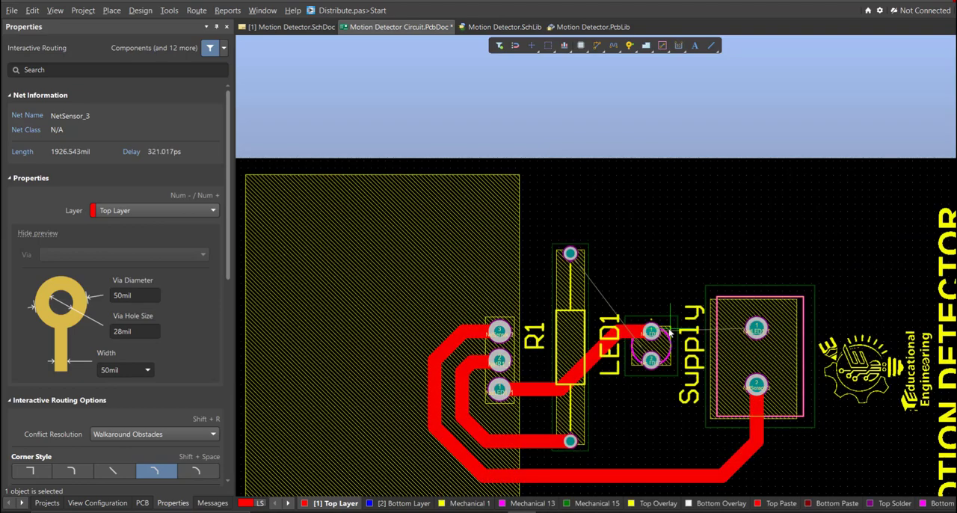
Route NetLED1_2 on the Top Layer from LED1 pad 2 around Supply pad 1 to R1 pad 2, and end the routing.
scroll(658, 352, "up", 2, "ctrl")
right_click_drag(599, 401, 535, 397)
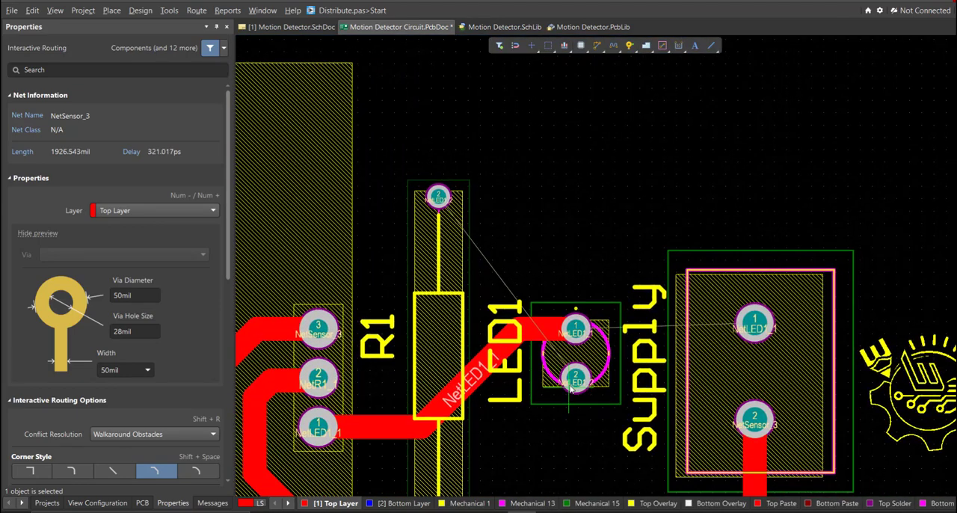
scroll(591, 376, "down", 1, "ctrl")
left_click(577, 379)
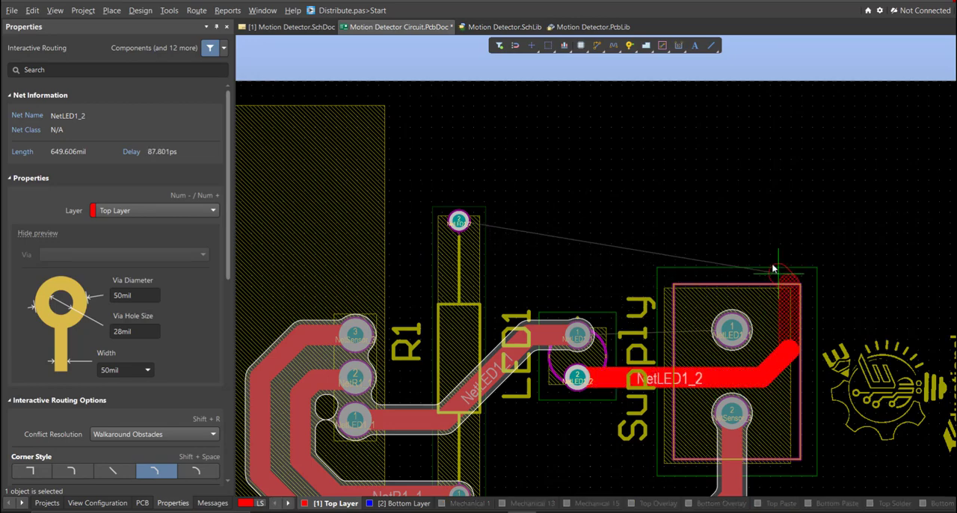
left_click(459, 220)
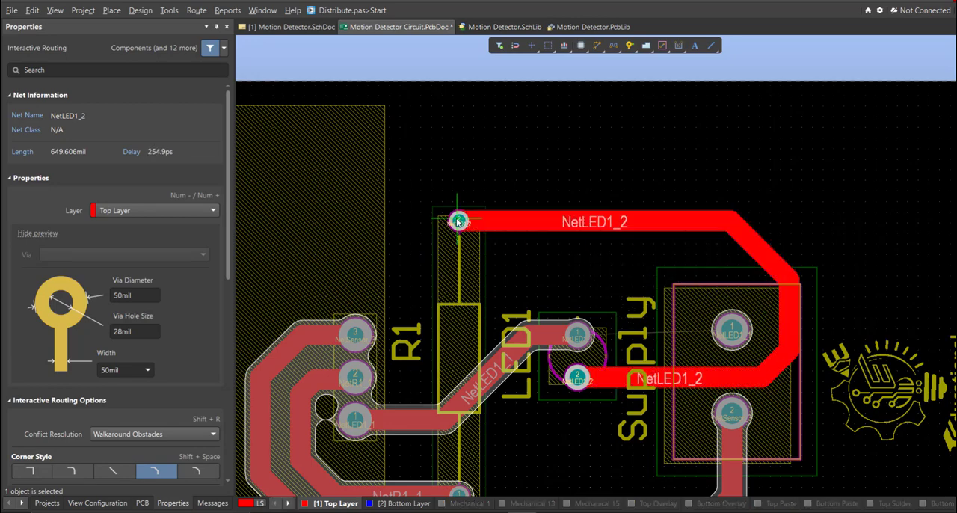
right_click(682, 321)
Route NetLED1_1 on the Top Layer straight from LED1 pad 1 to Supply pad 1, and end the routing.
scroll(669, 310, "up", 1, "ctrl")
right_click_drag(659, 324, 650, 289)
scroll(649, 289, "up", 2, "ctrl")
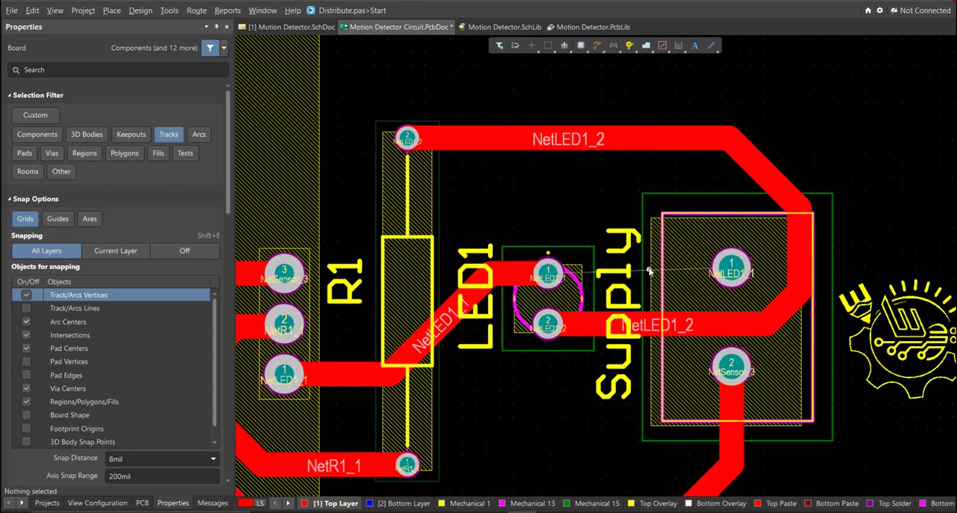
key("ctrl+w")
key("Escape")
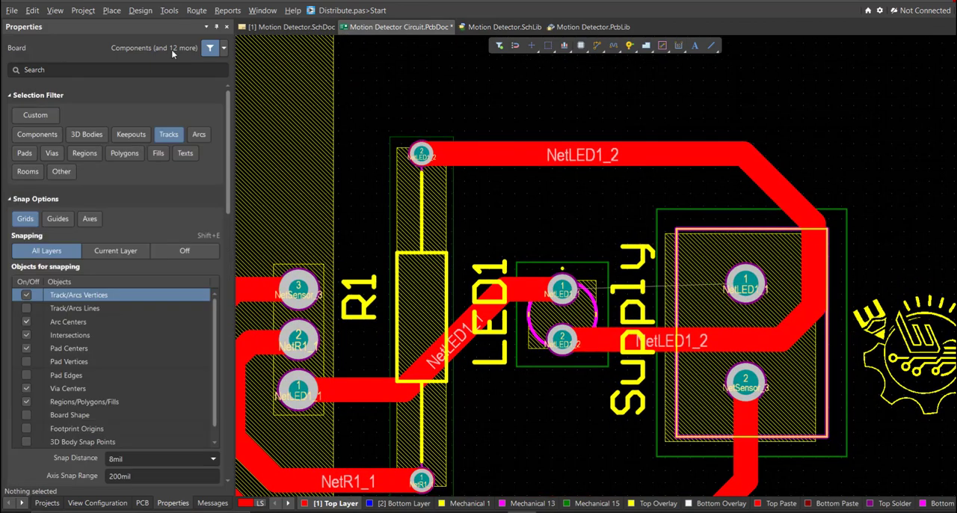
left_click(196, 11)
left_click(228, 39)
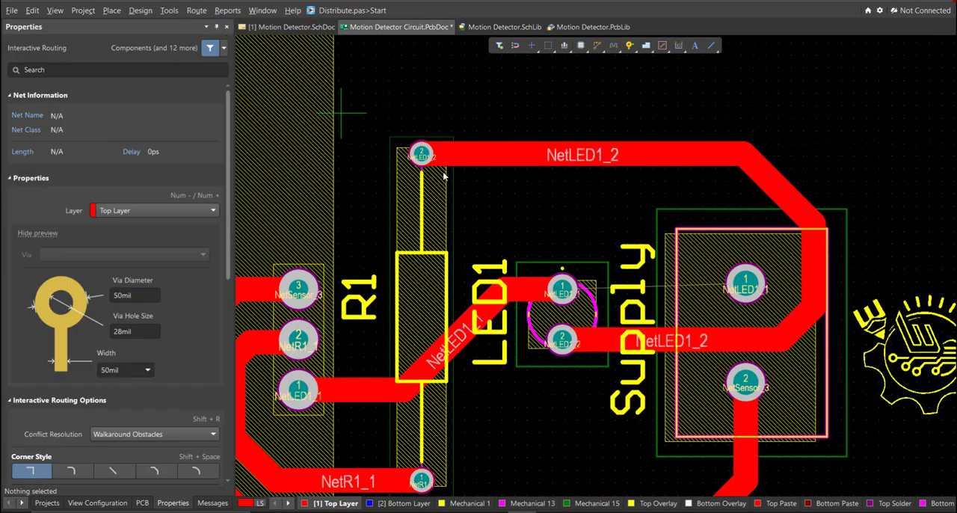
scroll(499, 305, "up", 2, "ctrl")
left_click(490, 320)
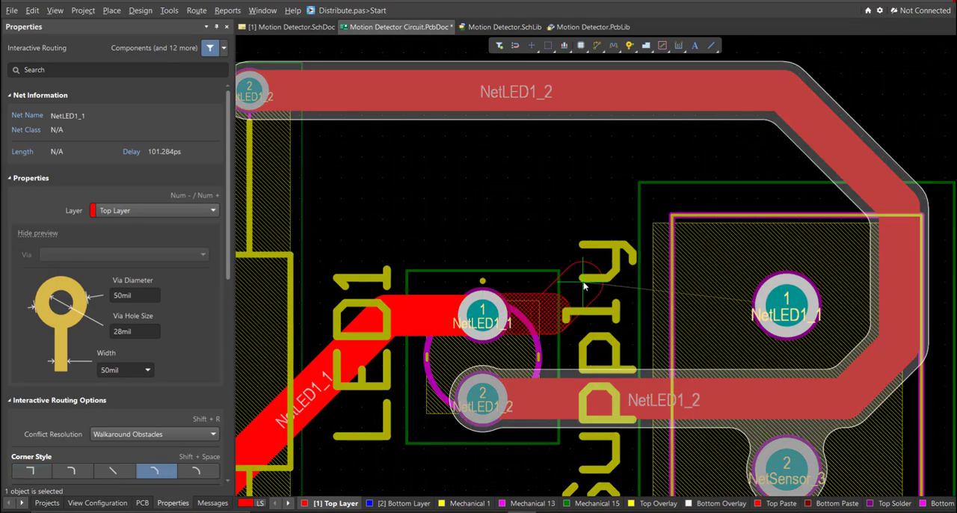
key("shift+space")
key("shift+space")
key("shift+space")
left_click(791, 306)
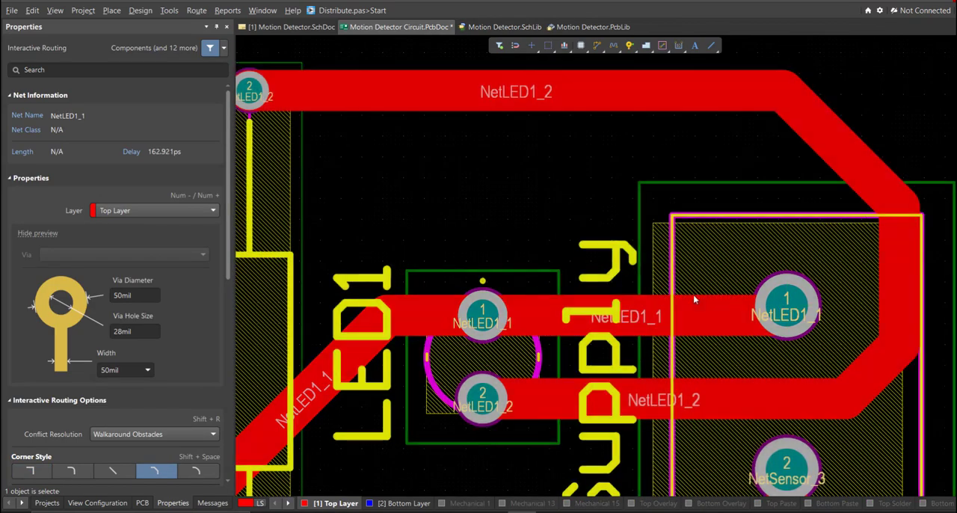
right_click(693, 299)
scroll(623, 254, "down", 10, "ctrl")
right_click_drag(628, 318, 697, 290)
scroll(697, 291, "up", 5, "ctrl")
scroll(389, 347, "up", 2, "ctrl")
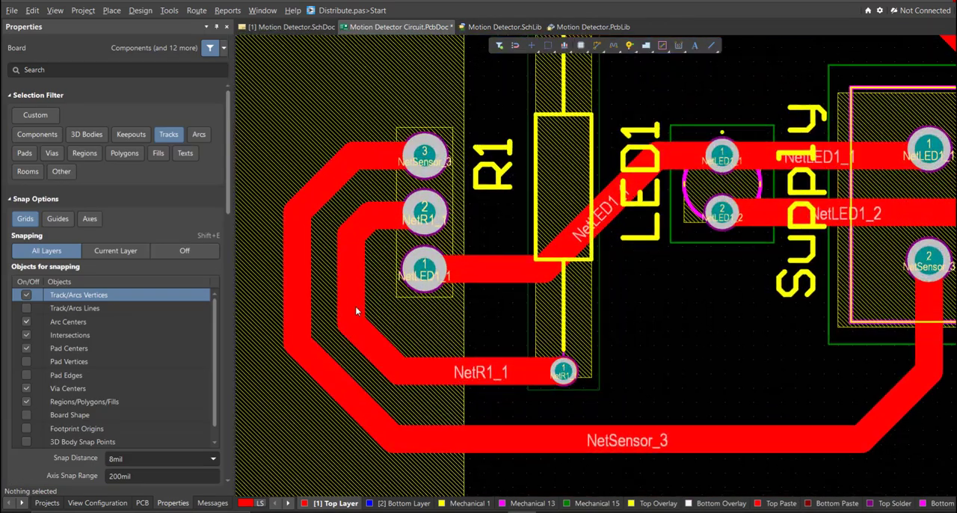
key("ctrl+w")
left_click(375, 231)
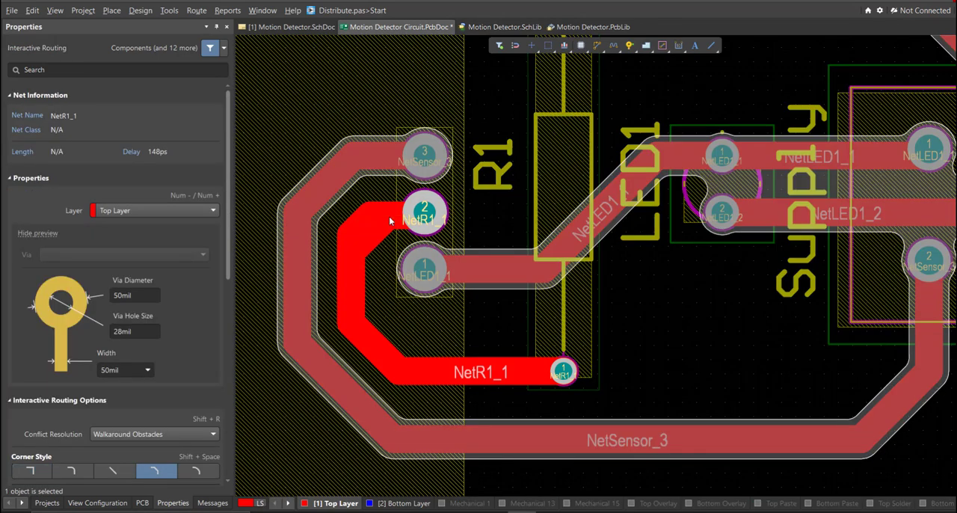
right_click(362, 232)
right_click_drag(358, 307, 419, 361)
scroll(396, 351, "up", 1, "ctrl")
key("ctrl+w")
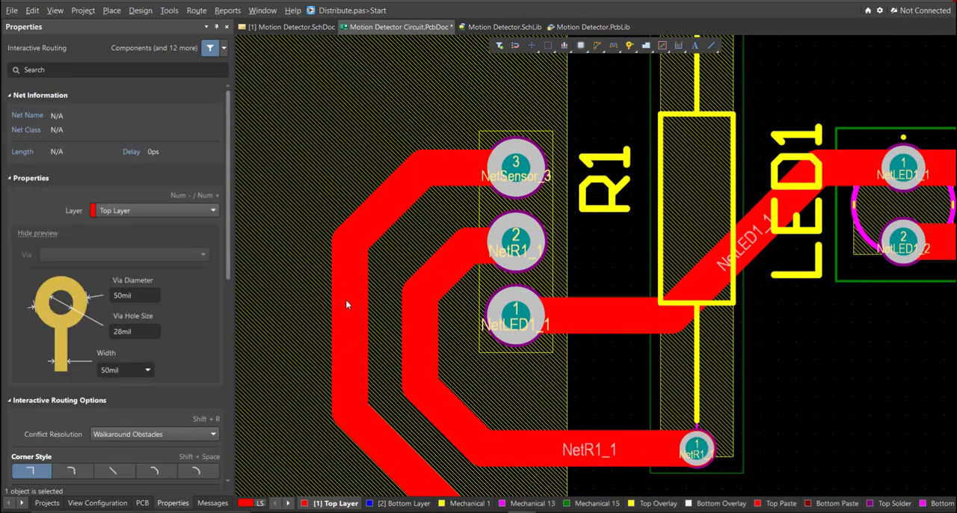
left_click(413, 185)
right_click(434, 169)
right_click(387, 177)
scroll(382, 184, "down", 1, "ctrl")
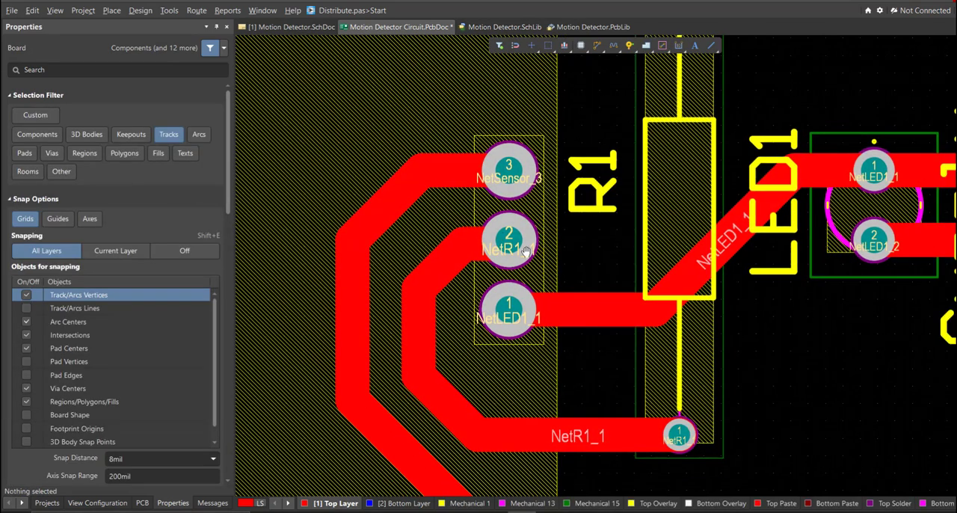
Reroute NetLED1_1 so it runs straight from LED1 pad 1 across R1, then diagonally to Sensor pad 1.
right_click_drag(502, 254, 378, 323)
key("ctrl+w")
left_click(362, 358)
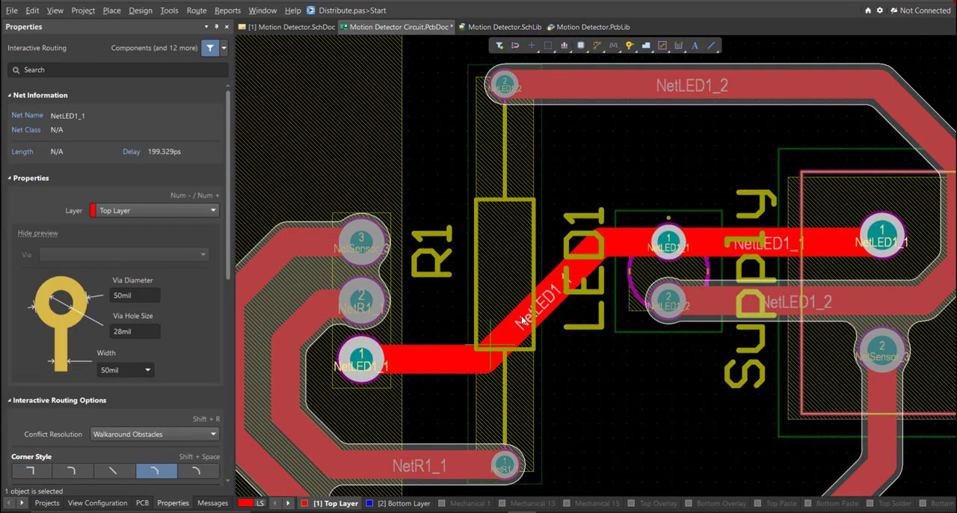
right_click(625, 249)
left_click(620, 245)
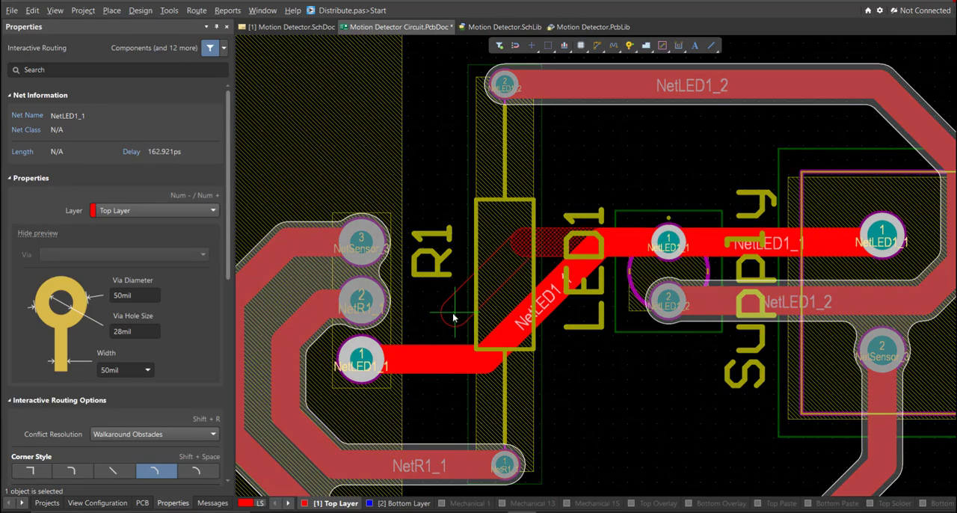
left_click(366, 364)
right_click(479, 367)
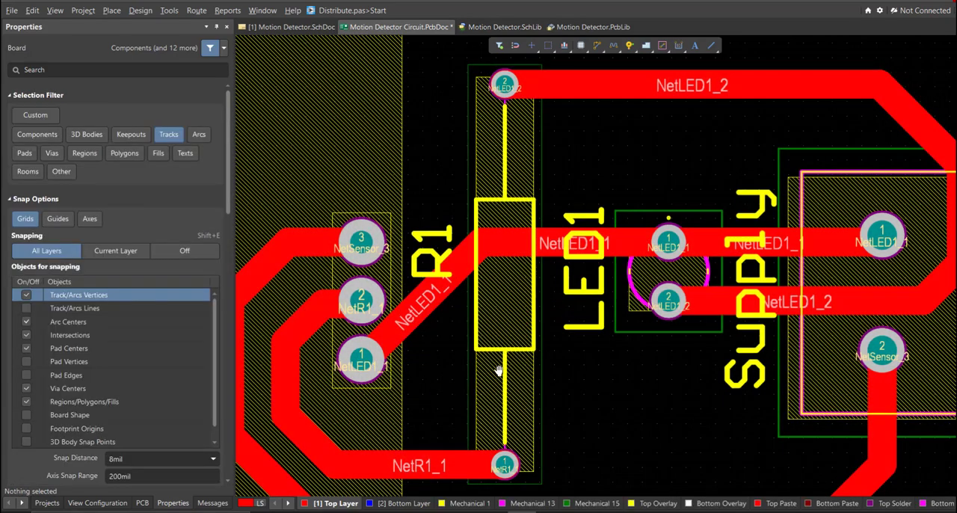
Examine the finished Motion Detector board in 3D, rotating it to inspect the components and tracks from several angles.
right_click_drag(500, 369, 438, 336)
scroll(462, 359, "down", 2, "ctrl")
right_click_drag(557, 376, 570, 362)
scroll(582, 359, "down", 3, "ctrl")
scroll(568, 359, "down", 1, "ctrl")
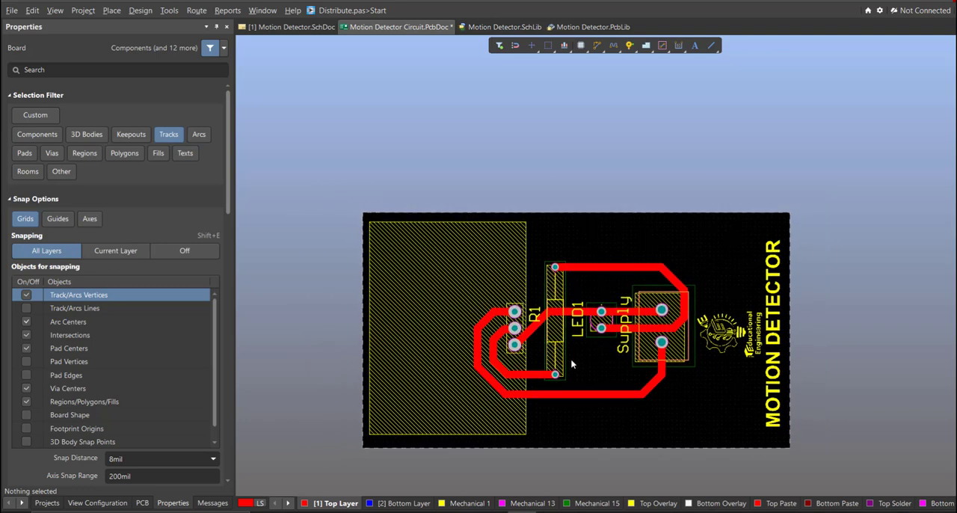
key("3")
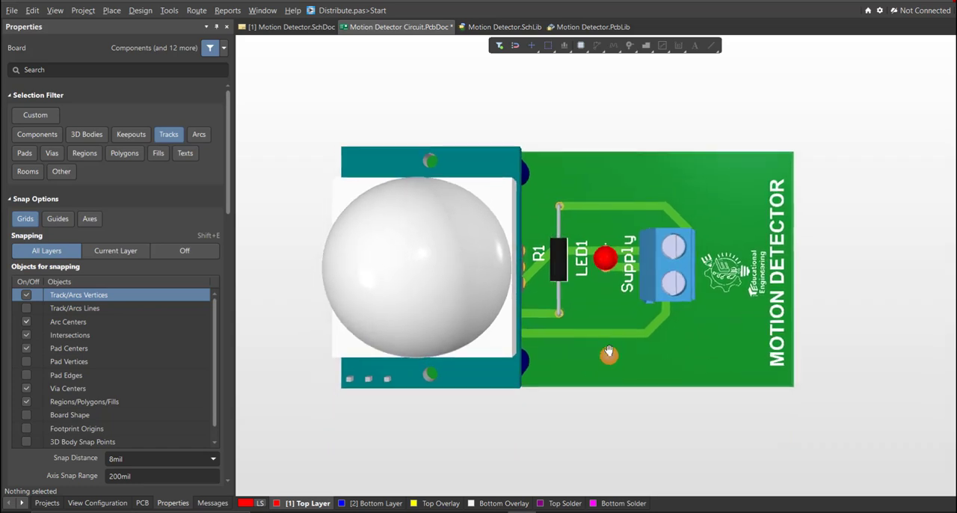
right_click_drag(603, 396, 249, 223, "shift")
right_click_drag(566, 414, 629, 353, "shift")
middle_click_drag(566, 416, 543, 353)
right_click_drag(543, 353, 779, 244)
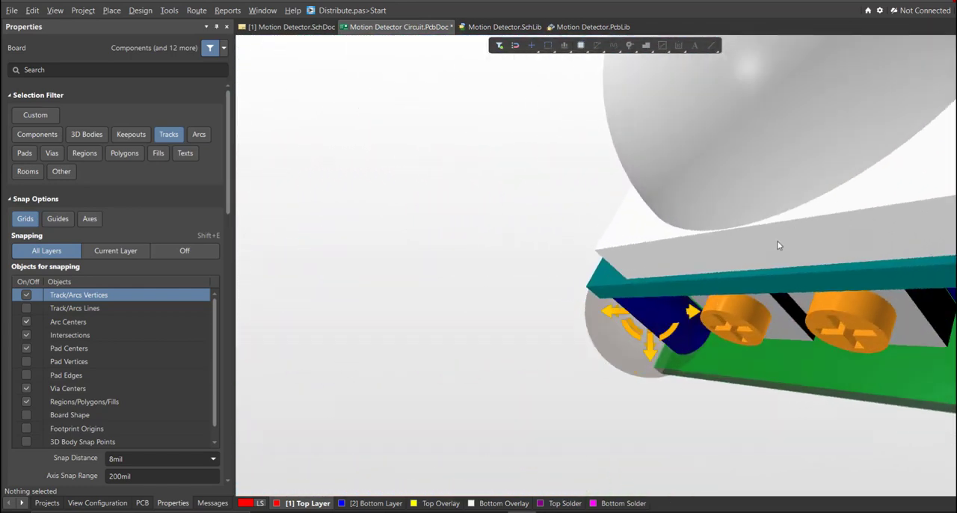
scroll(780, 243, "down", 5, "ctrl")
right_click_drag(718, 253, 811, 284, "shift")
scroll(602, 288, "up", 3, "ctrl")
right_click_drag(598, 299, 833, 423, "shift")
right_click_drag(588, 236, 574, 350, "shift")
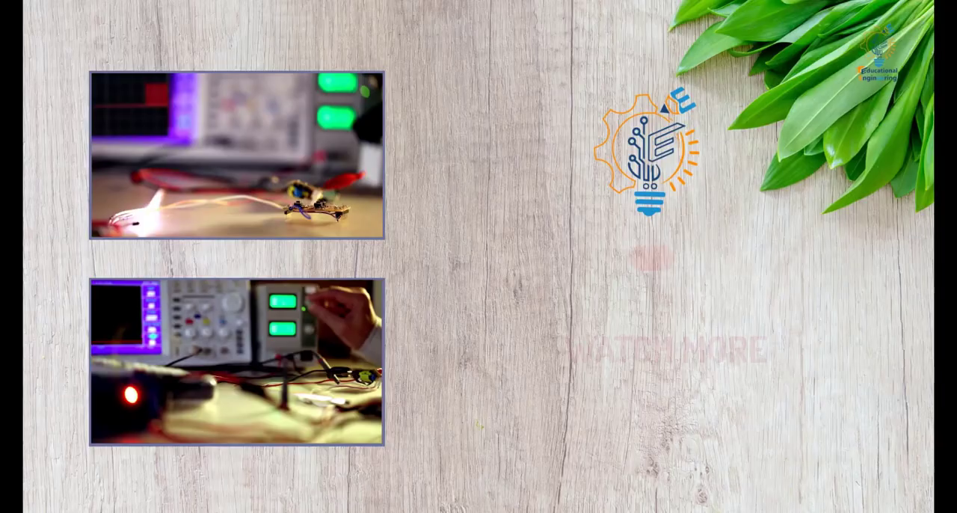